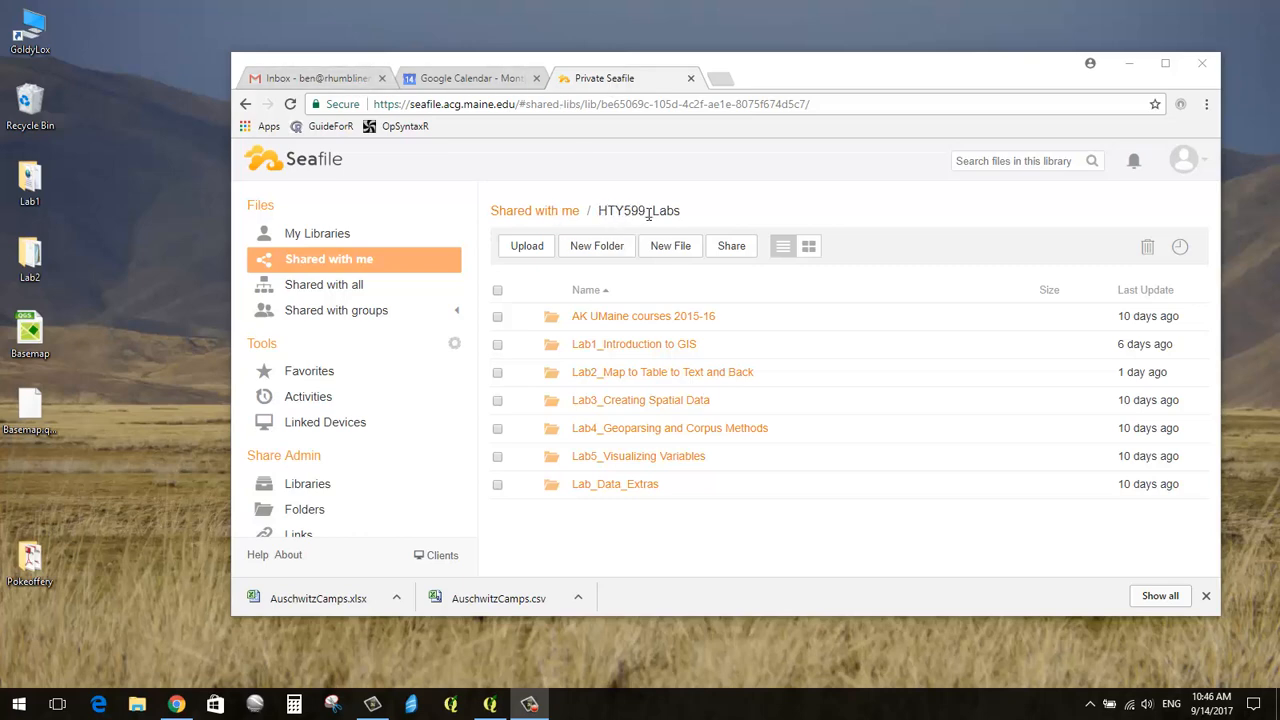
Step: Browse to the Lab2 Data folder in Seafile, then bring up the QGIS Basemap project
{"action": "left_click", "coordinate": [657, 376]}
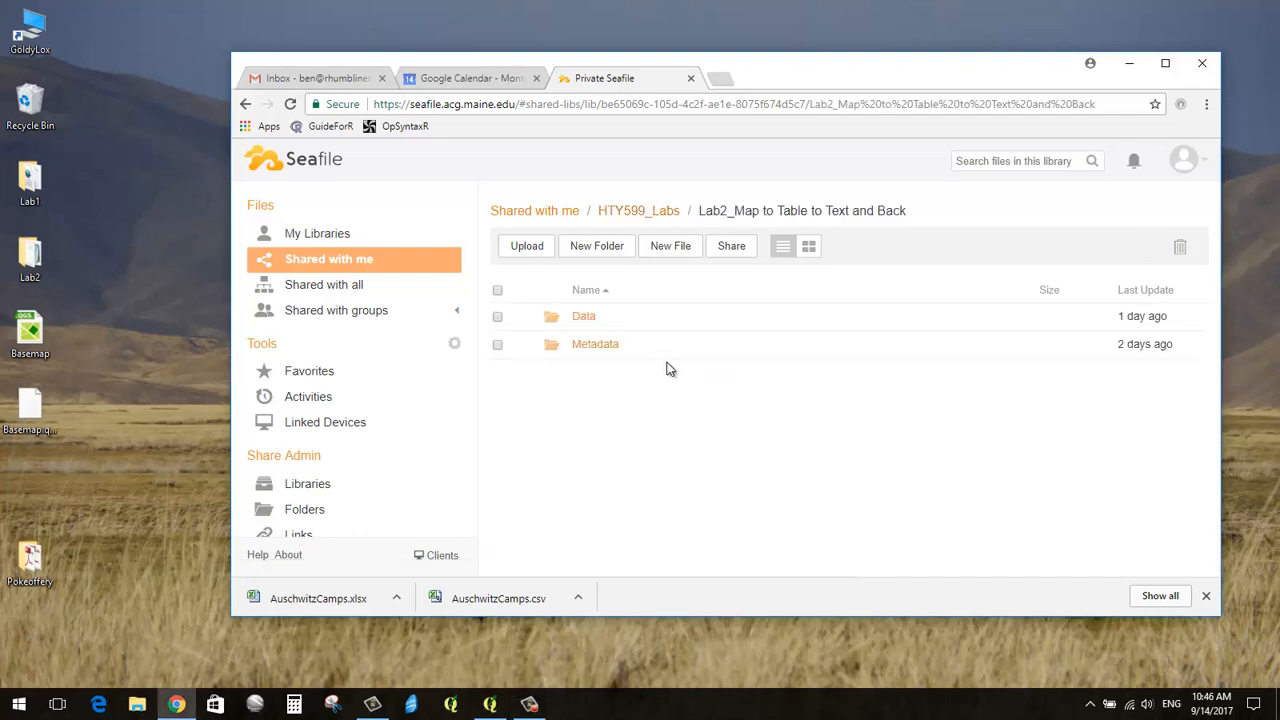
{"action": "left_click", "coordinate": [584, 317]}
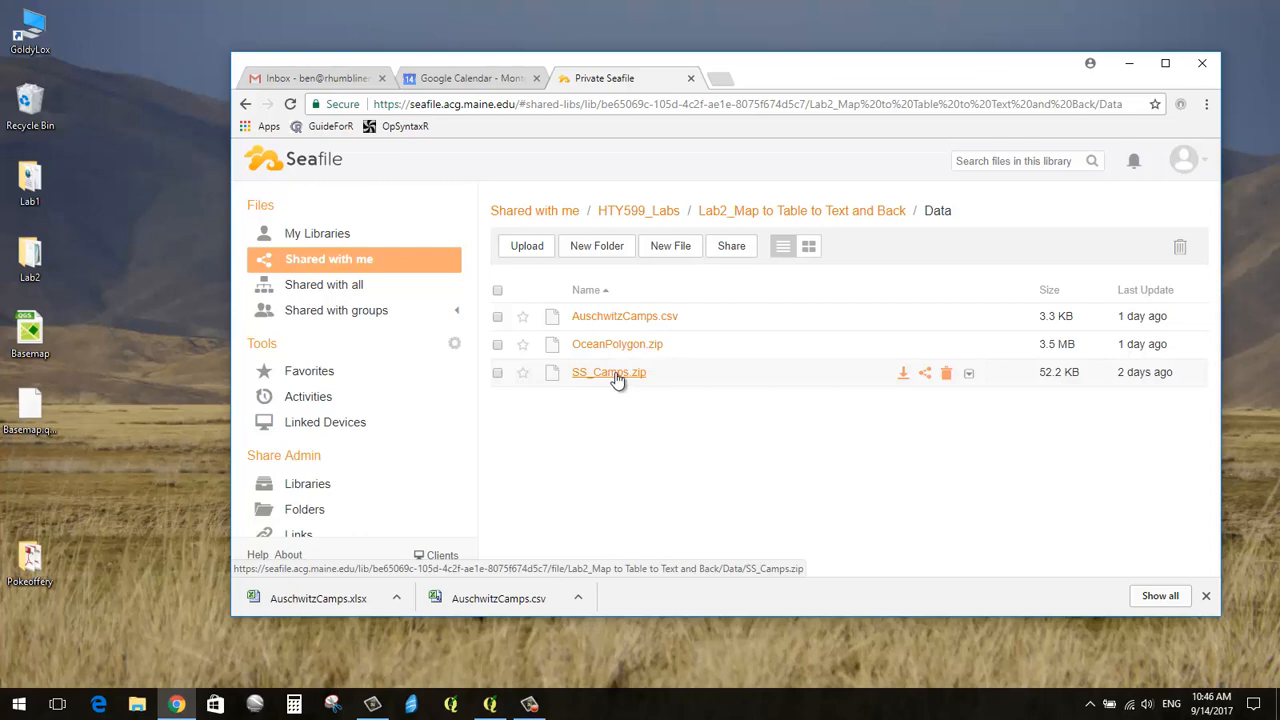
{"action": "left_click", "coordinate": [490, 705]}
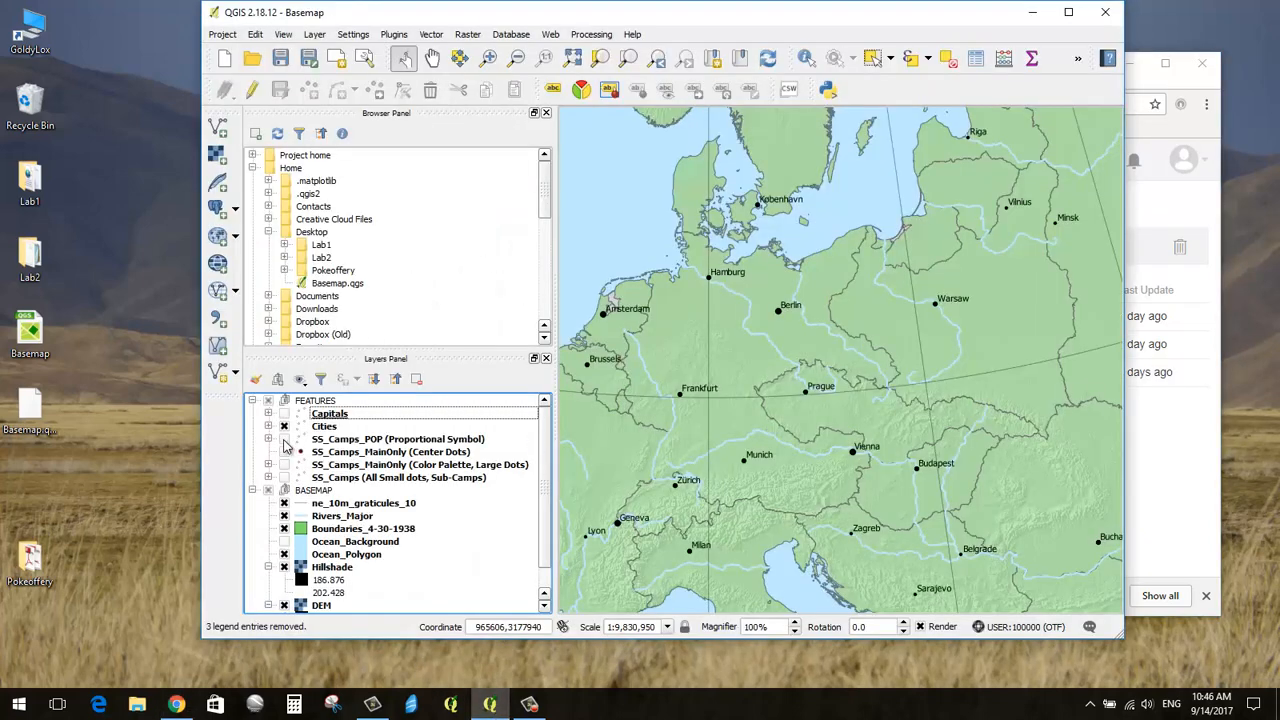
Step: Toggle the SS_Camps_POP proportional-symbol layer on and off, then minimize QGIS
{"action": "left_click", "coordinate": [284, 440]}
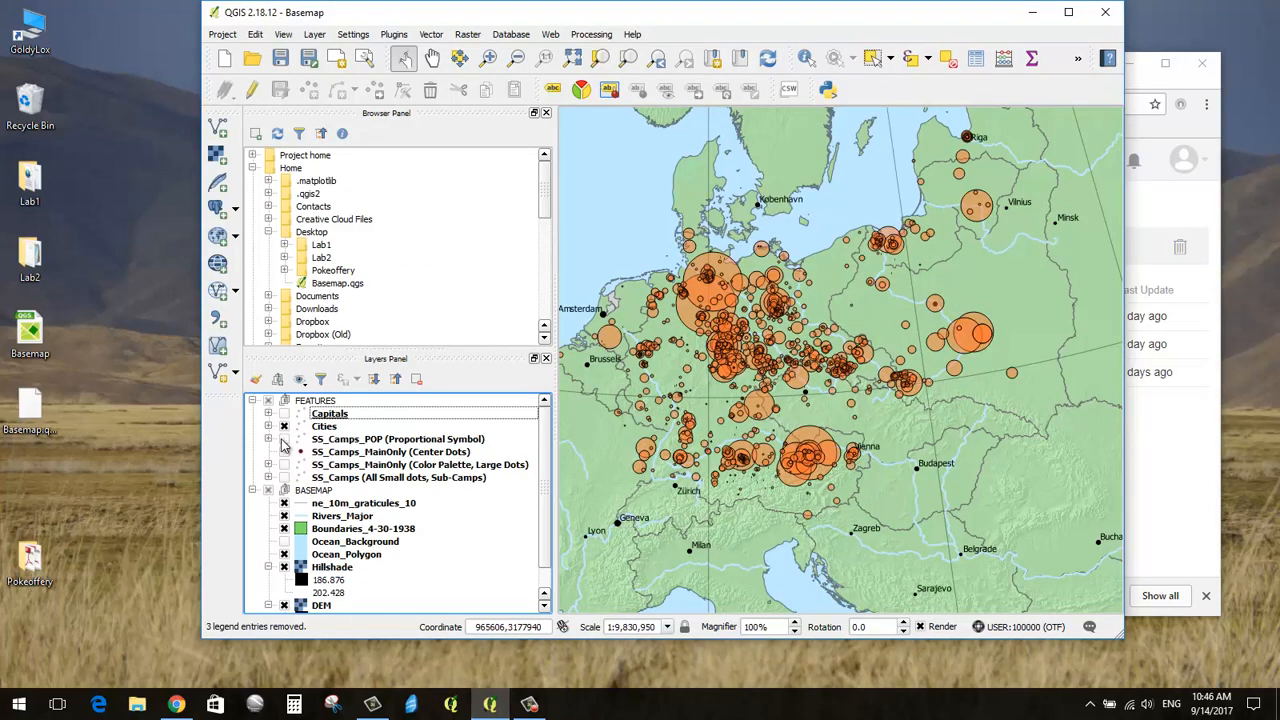
{"action": "left_click", "coordinate": [284, 440]}
{"action": "left_click", "coordinate": [1032, 12]}
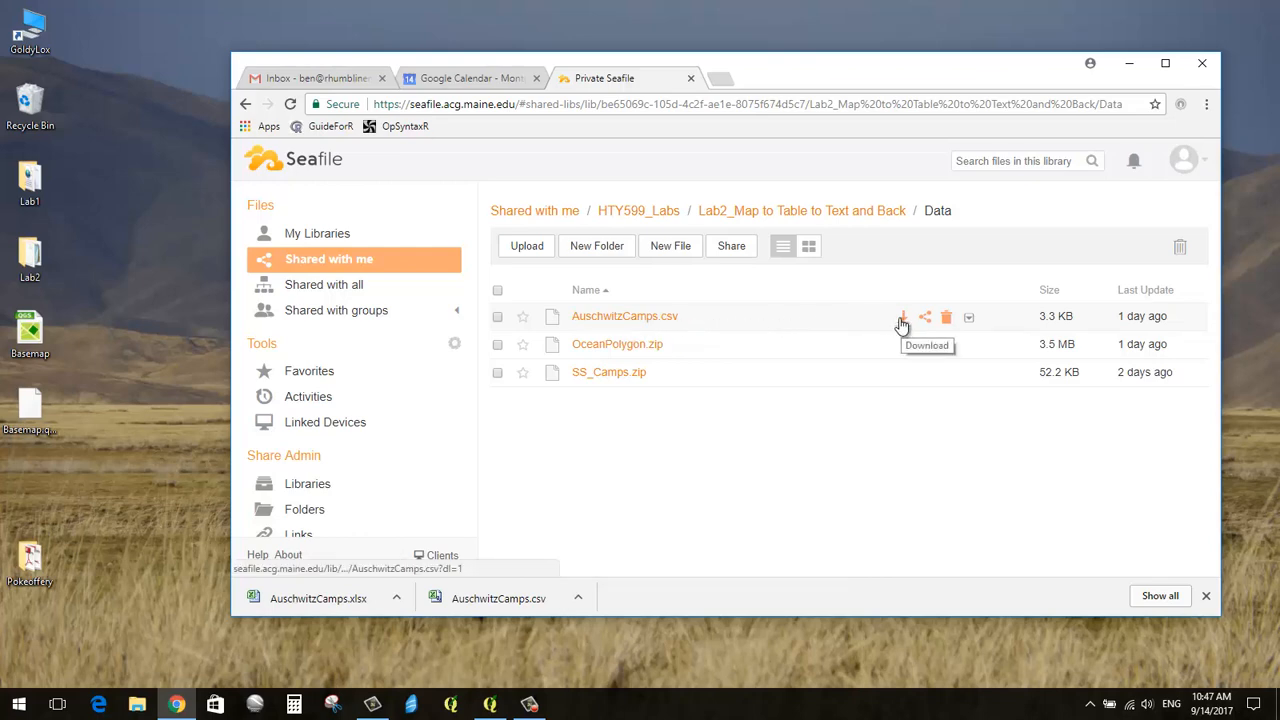
Step: Download AuschwitzCamps.csv from Seafile and drag the download onto the desktop
{"action": "left_click", "coordinate": [498, 317]}
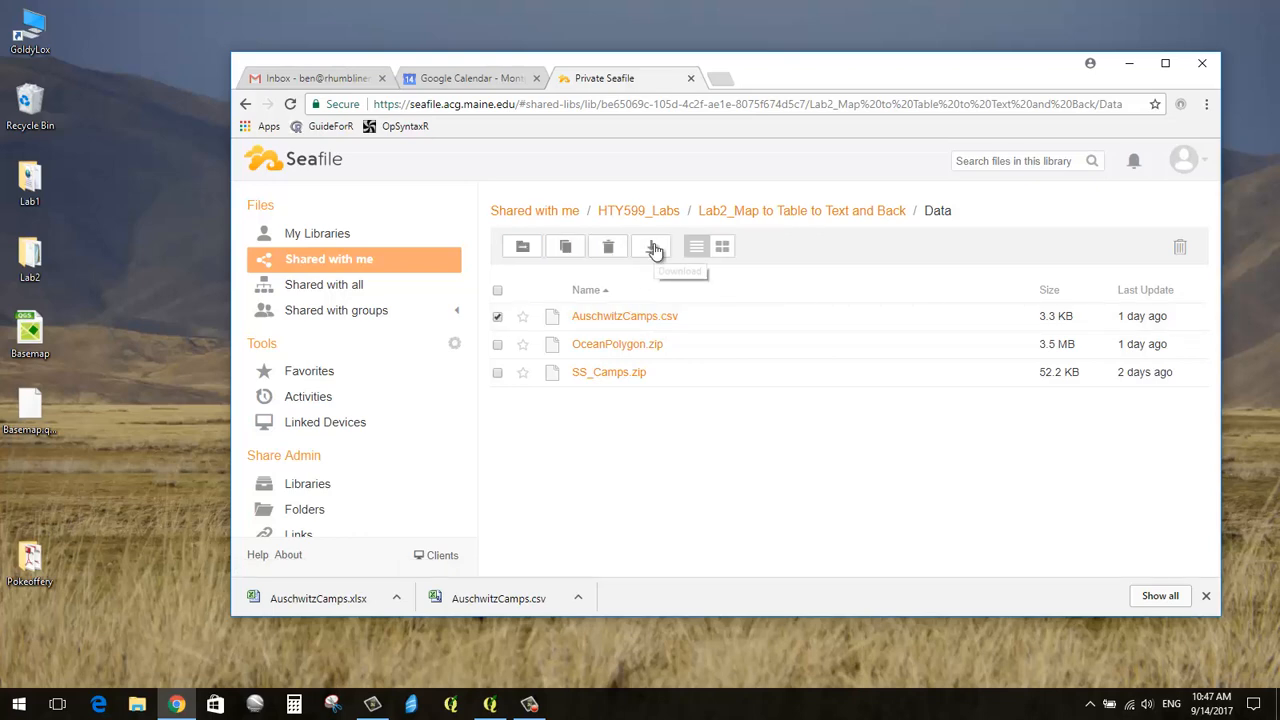
{"action": "left_click", "coordinate": [905, 321]}
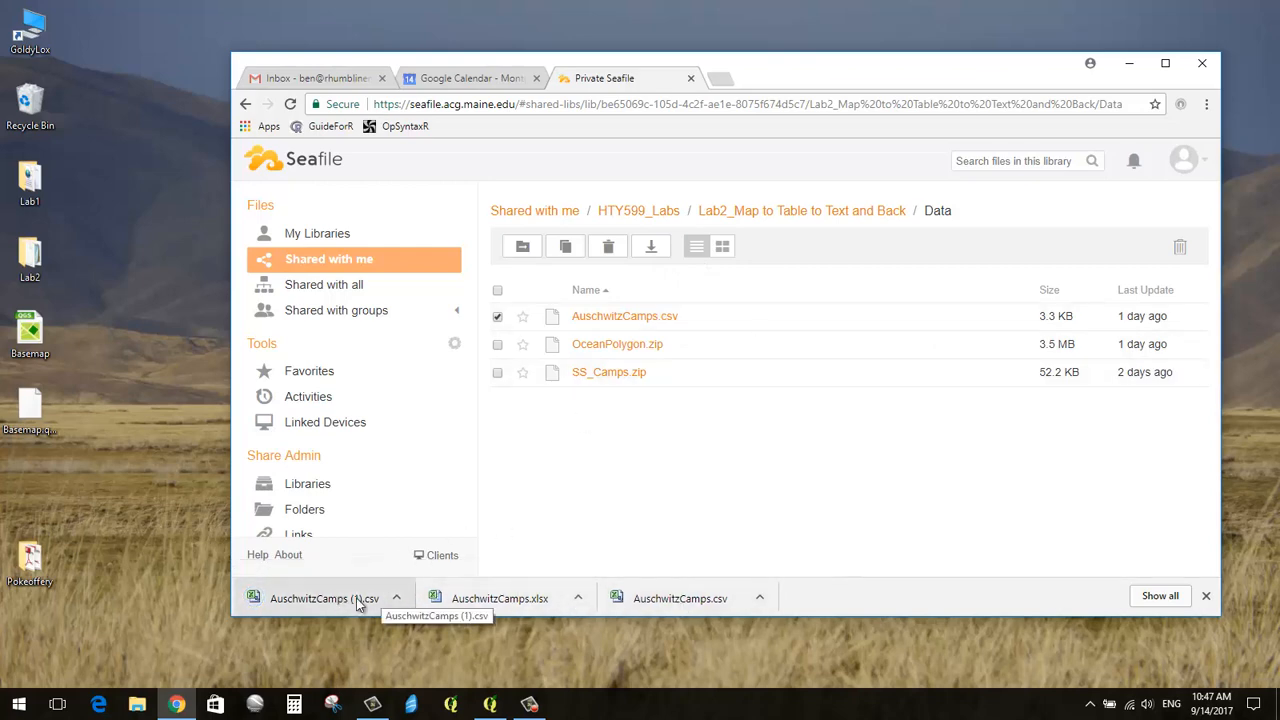
{"action": "left_click_drag", "start_coordinate": [356, 598], "coordinate": [100, 292]}
Step: Rename the desktop copy to AuschwitzCamps, removing the (1), and minimize the browser
{"action": "left_click", "coordinate": [100, 292]}
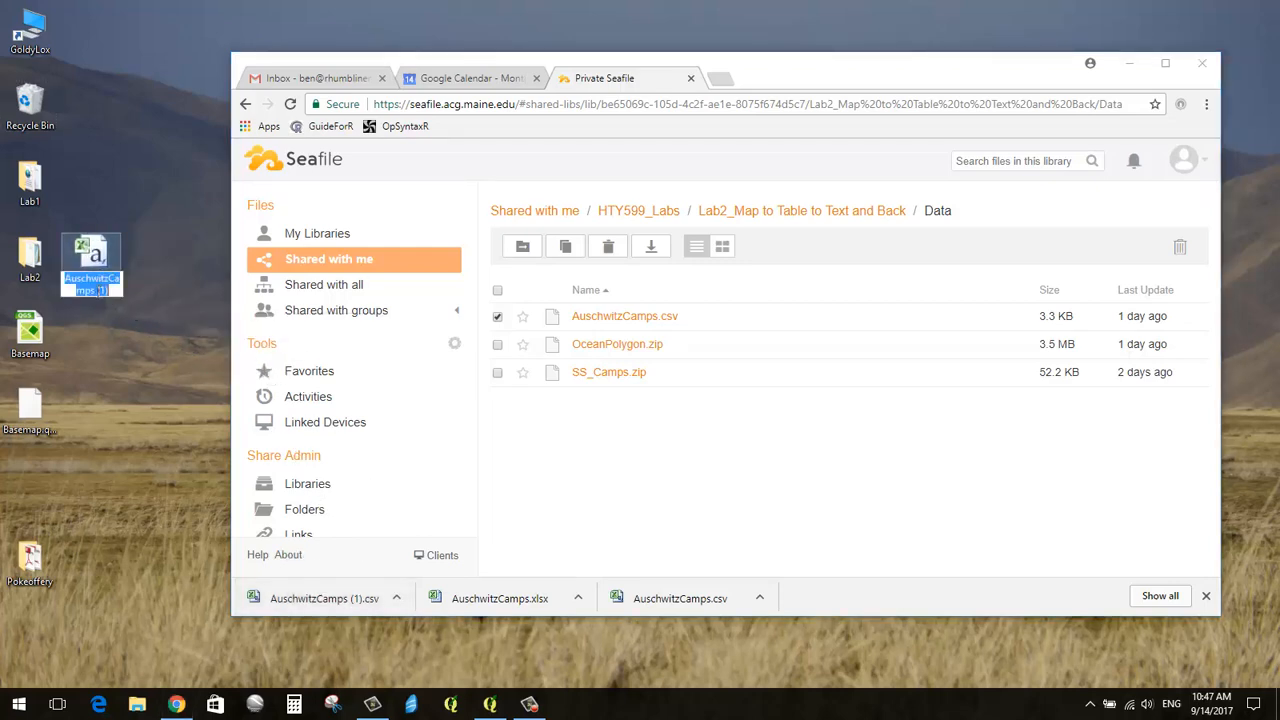
{"action": "key", "text": "End"}
{"action": "key", "text": "BackSpace"}
{"action": "key", "text": "BackSpace"}
{"action": "key", "text": "BackSpace"}
{"action": "key", "text": "BackSpace"}
{"action": "key", "text": "Return"}
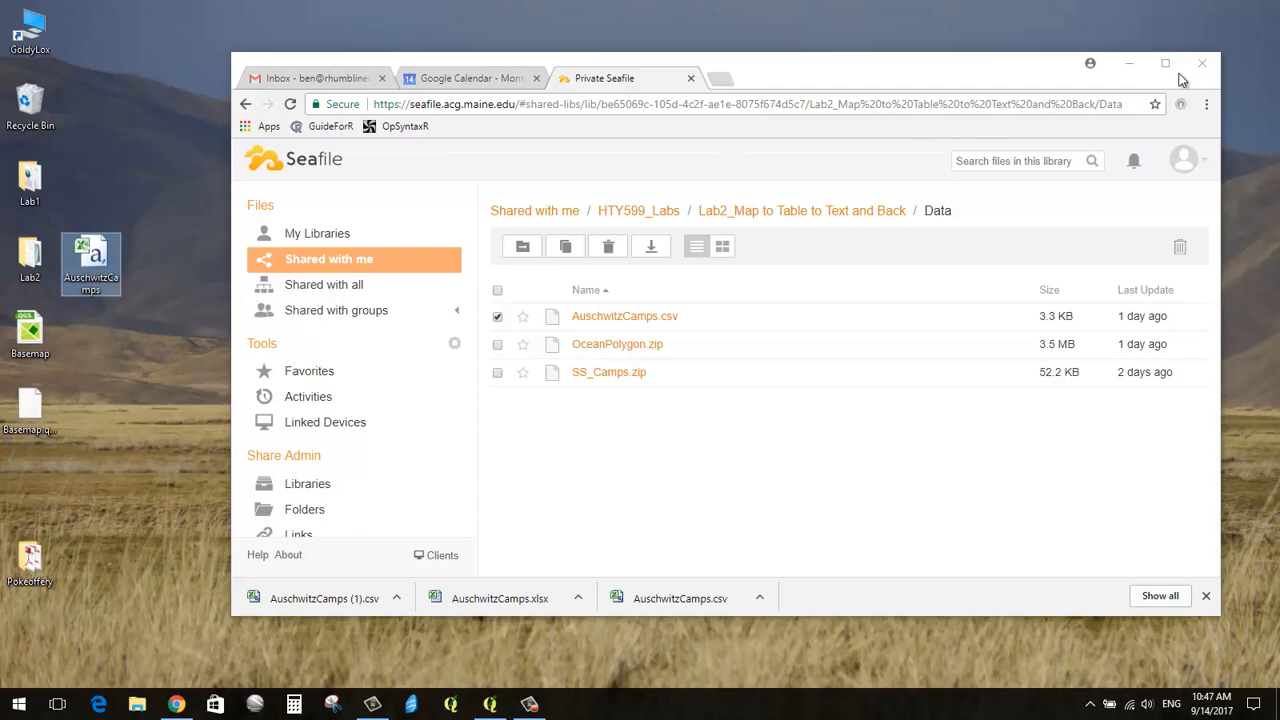
{"action": "left_click", "coordinate": [1129, 63]}
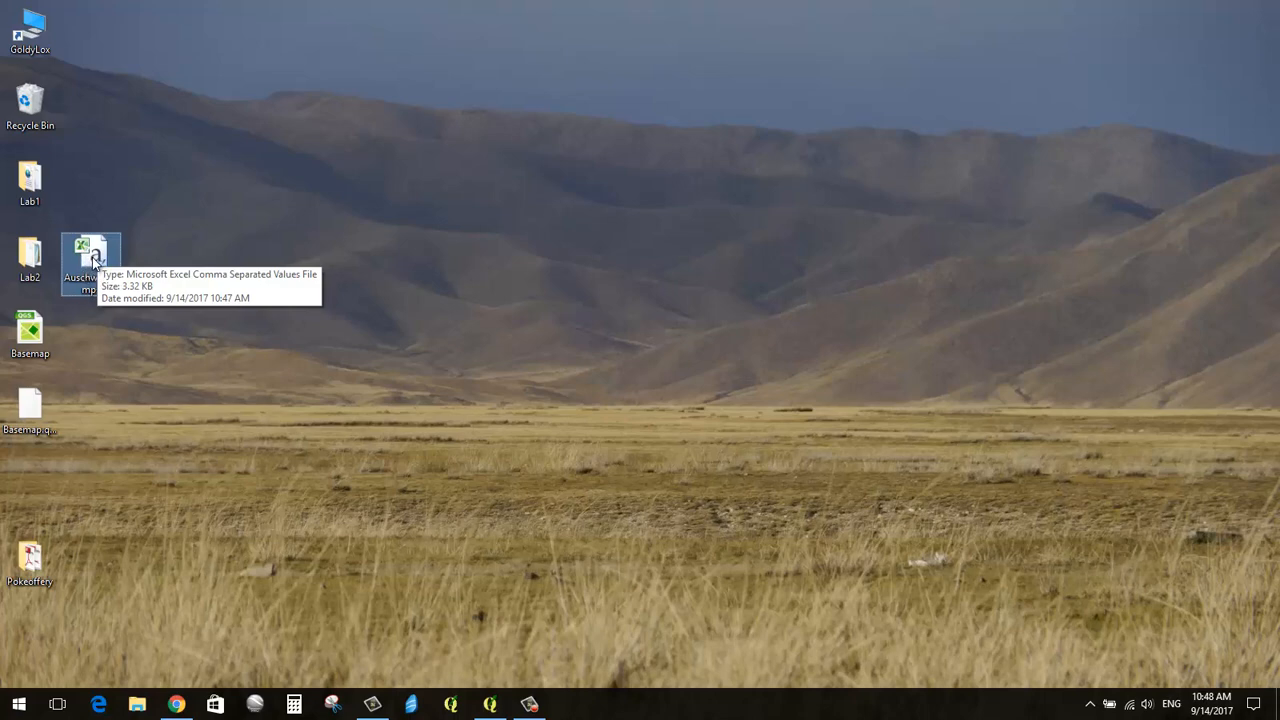
{"action": "right_click", "coordinate": [94, 258]}
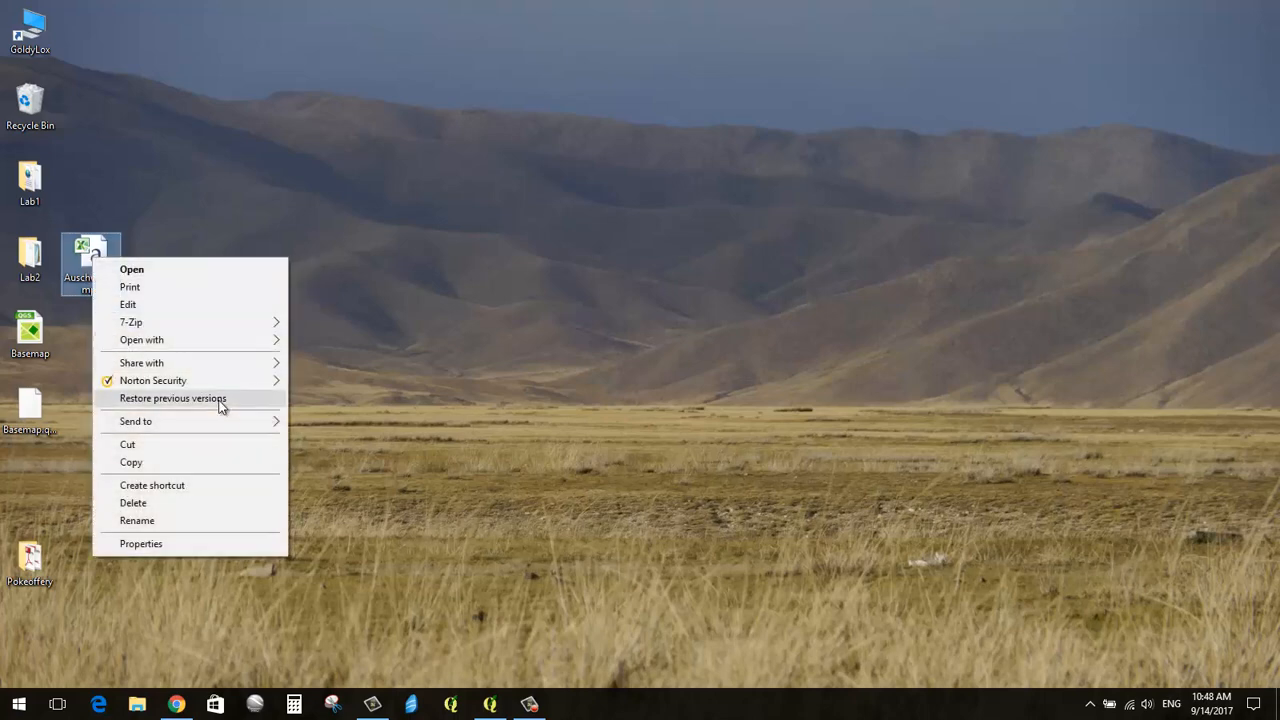
{"action": "mouse_move", "coordinate": [230, 342]}
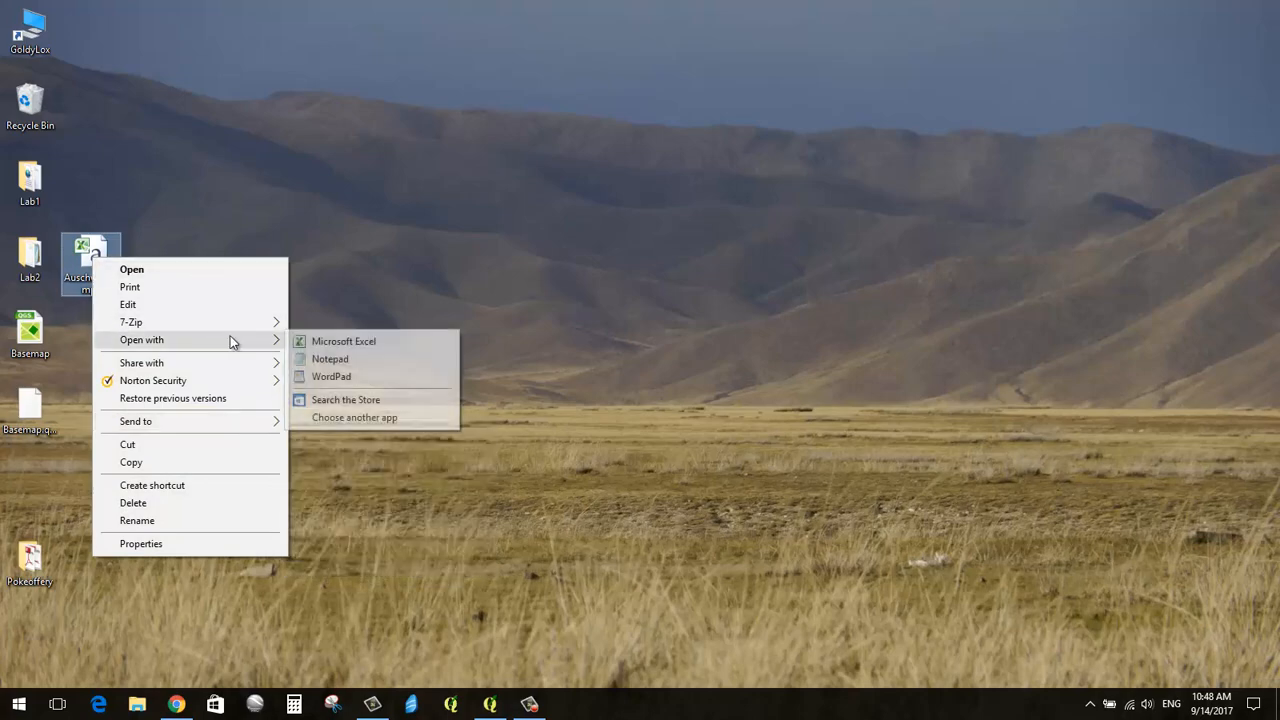
{"action": "left_click", "coordinate": [358, 360]}
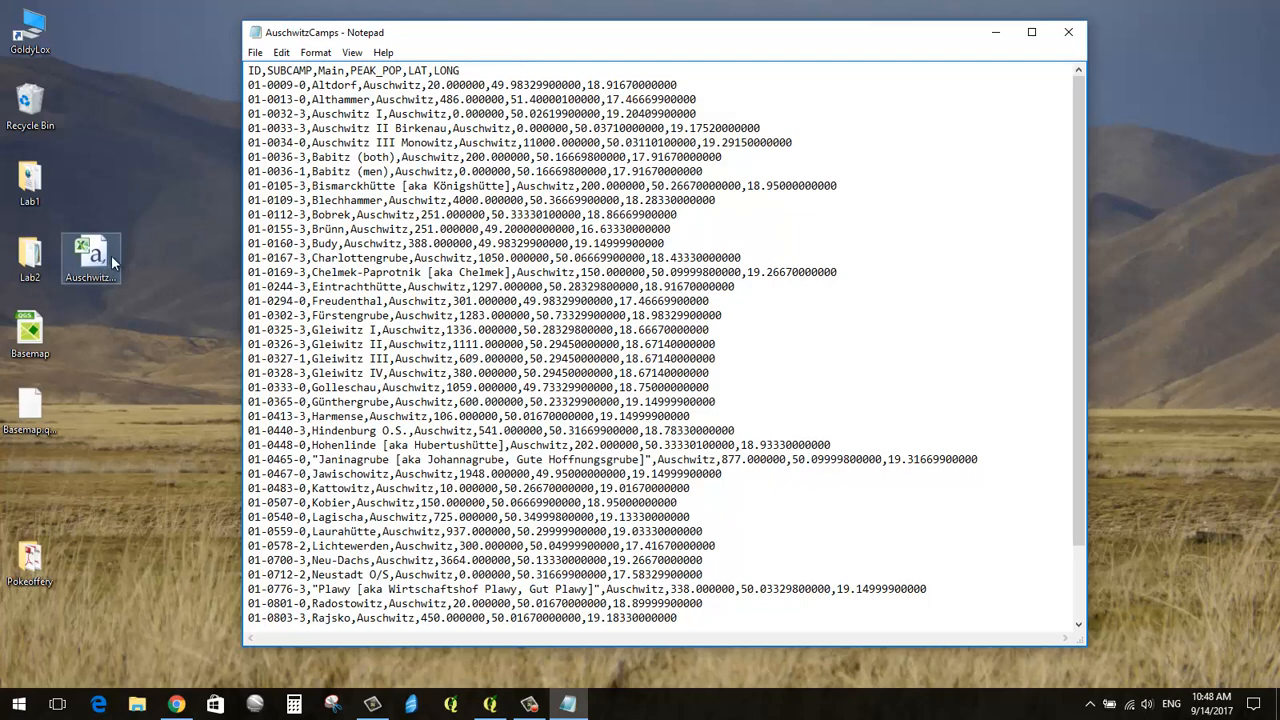
{"action": "left_click", "coordinate": [1068, 32]}
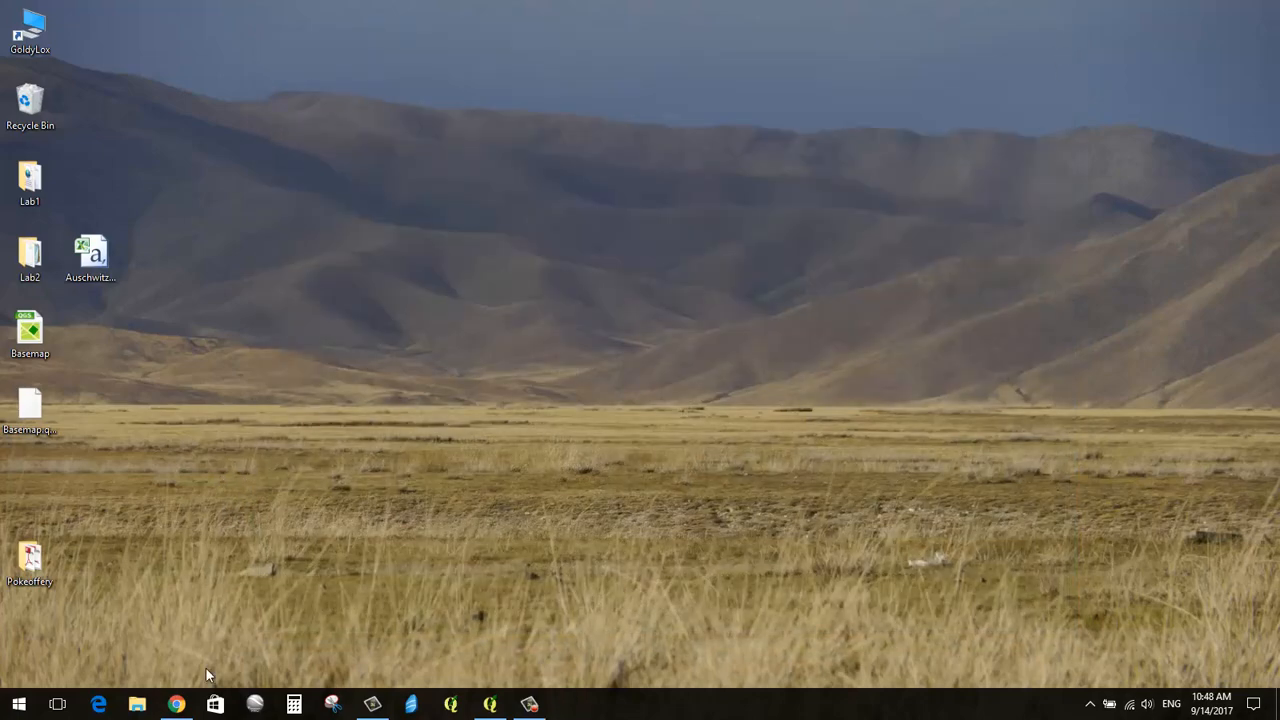
{"action": "left_click", "coordinate": [176, 704]}
Step: Switch to the Gmail inbox and open the Google apps list
{"action": "left_click", "coordinate": [337, 82]}
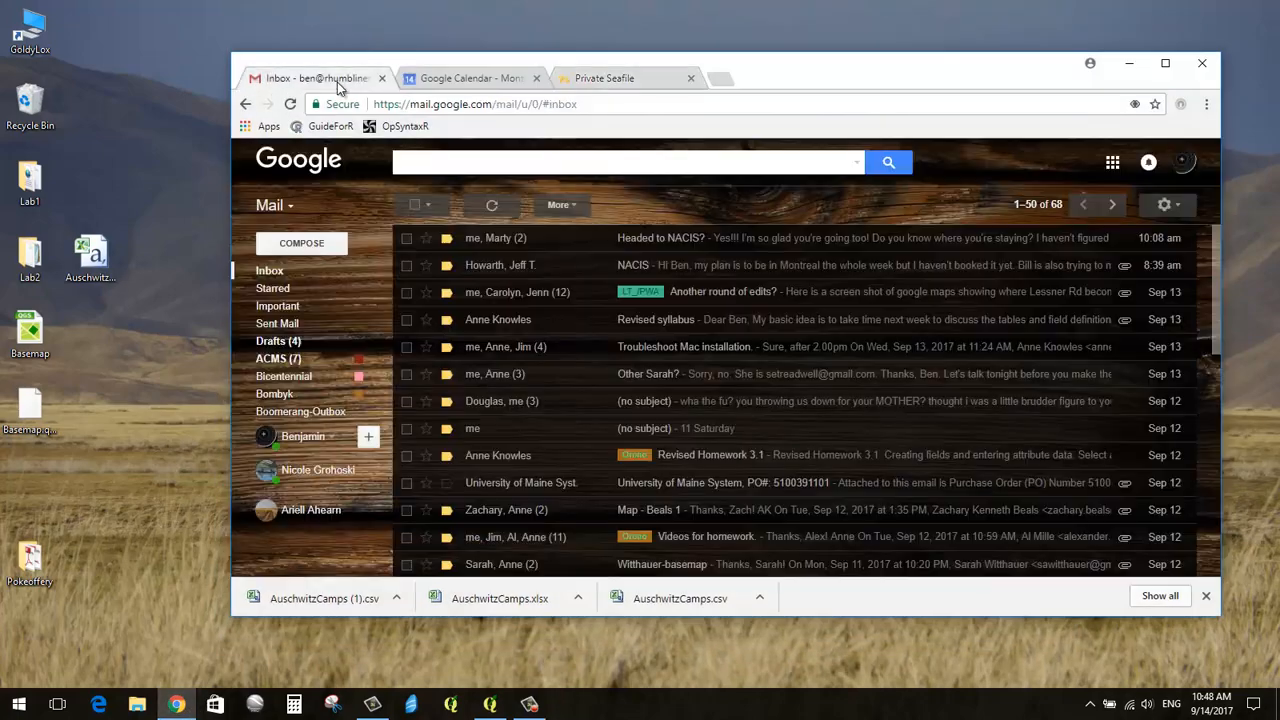
{"action": "left_click", "coordinate": [1108, 164]}
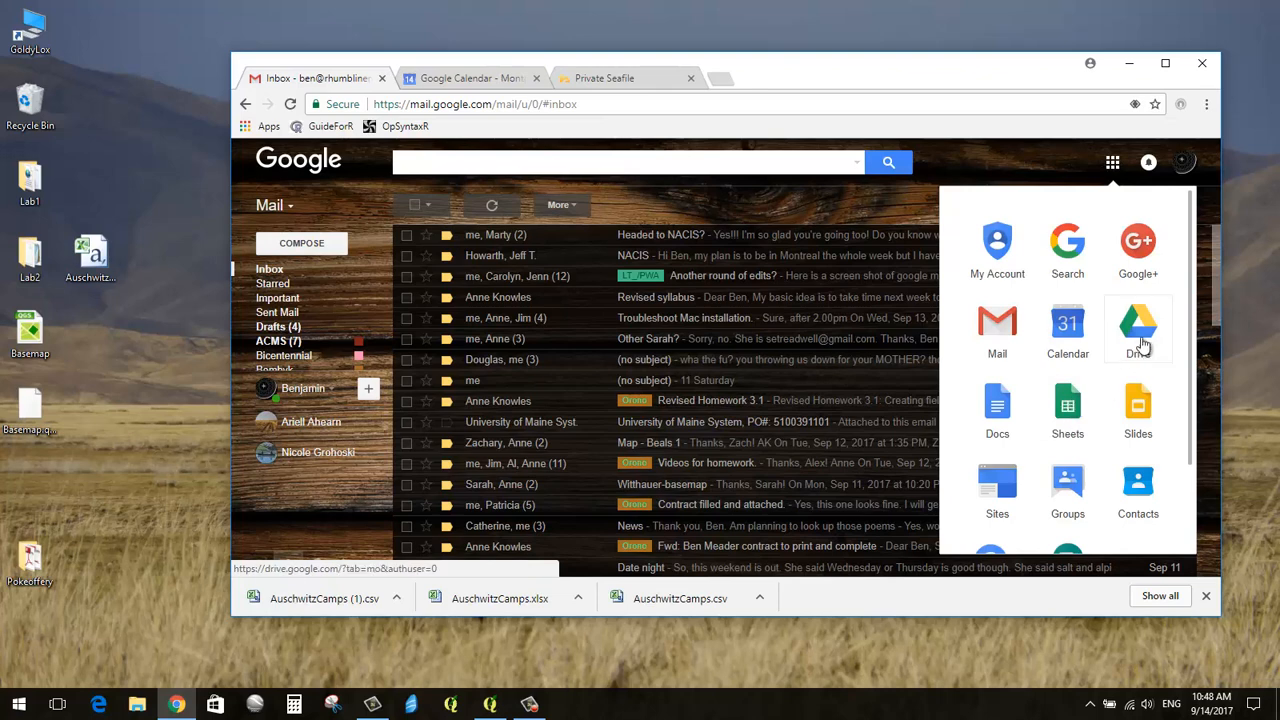
Step: Launch Google Sheets, enlarge the browser window, and create a Blank spreadsheet
{"action": "left_click", "coordinate": [1068, 418]}
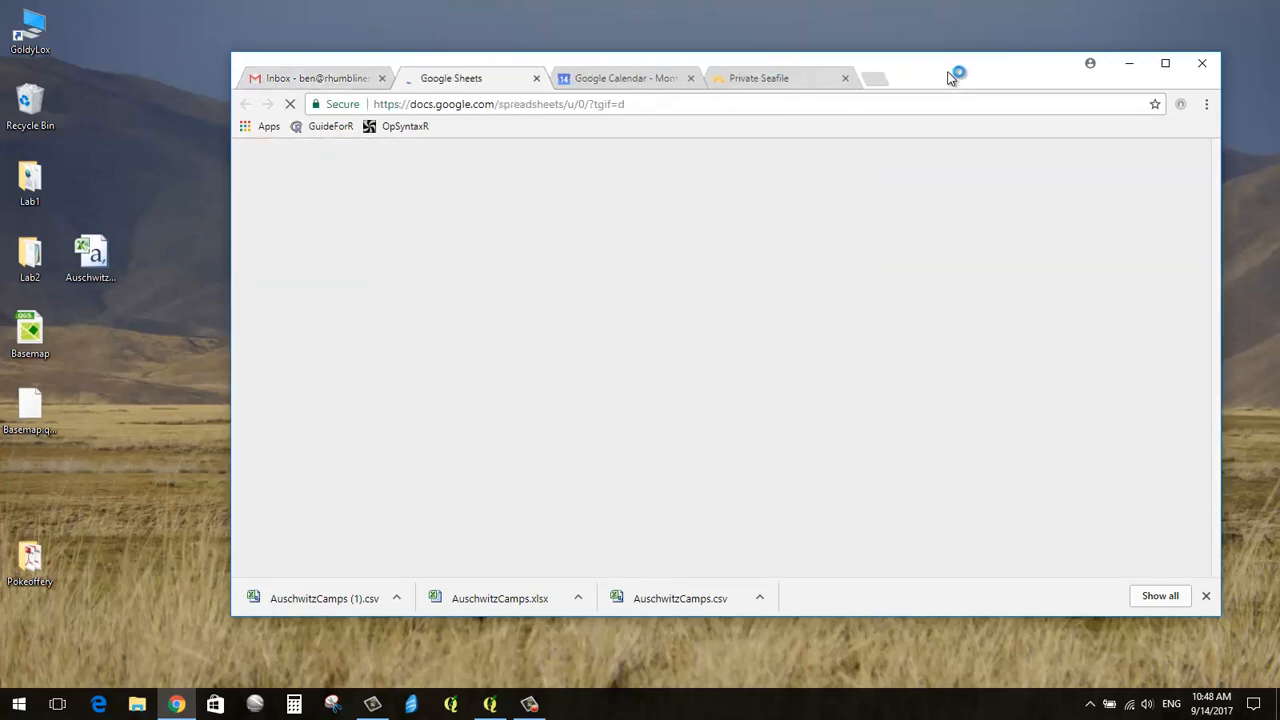
{"action": "left_click_drag", "start_coordinate": [950, 78], "coordinate": [931, 57]}
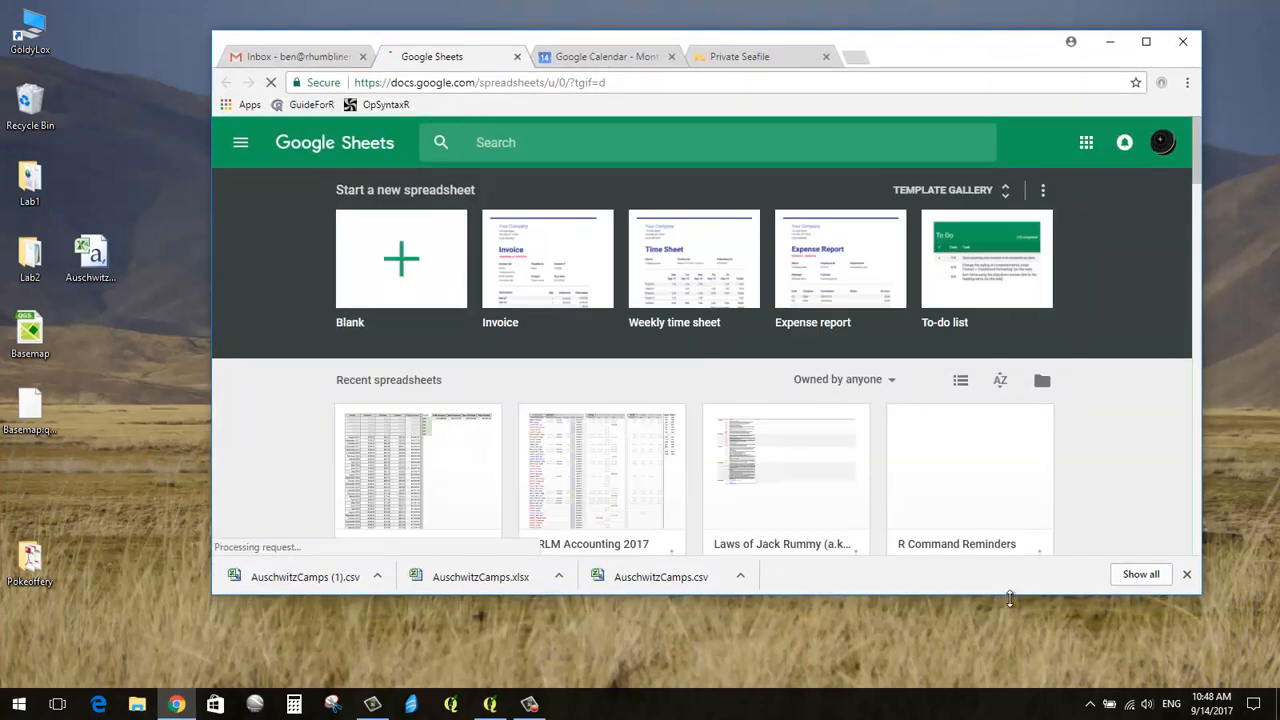
{"action": "left_click_drag", "start_coordinate": [1010, 600], "coordinate": [1010, 644]}
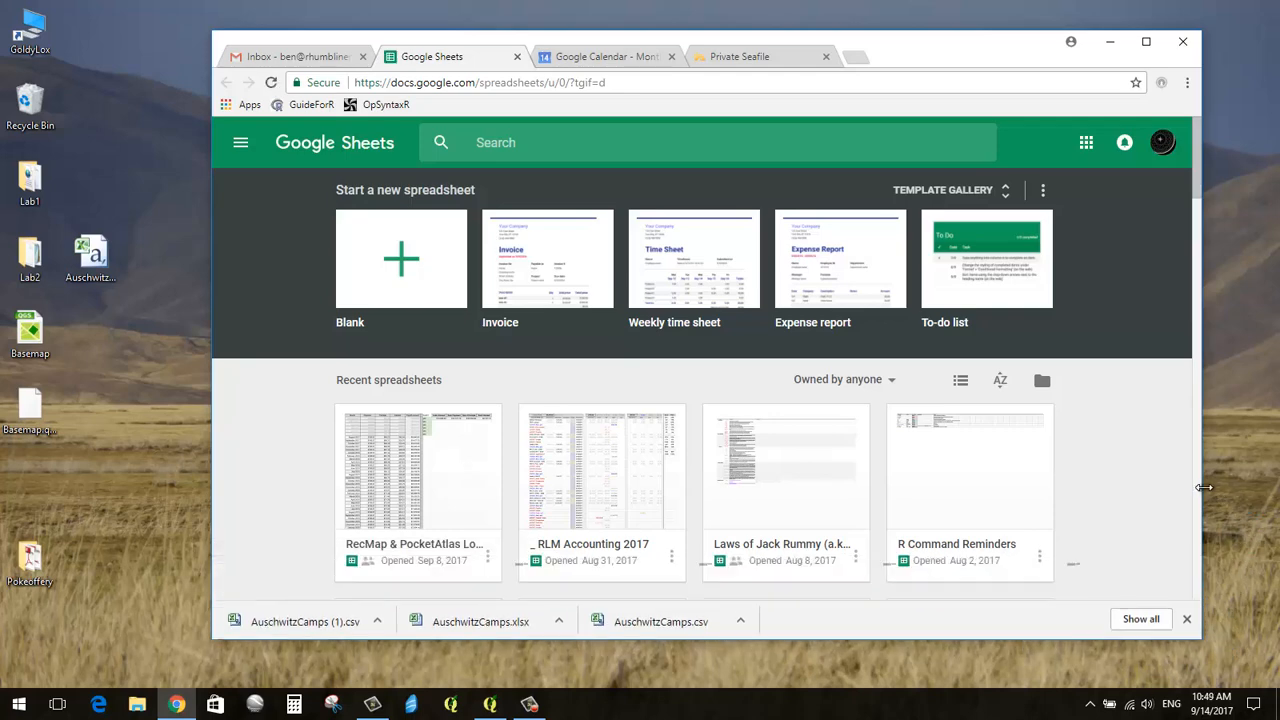
{"action": "left_click_drag", "start_coordinate": [1205, 490], "coordinate": [1238, 490]}
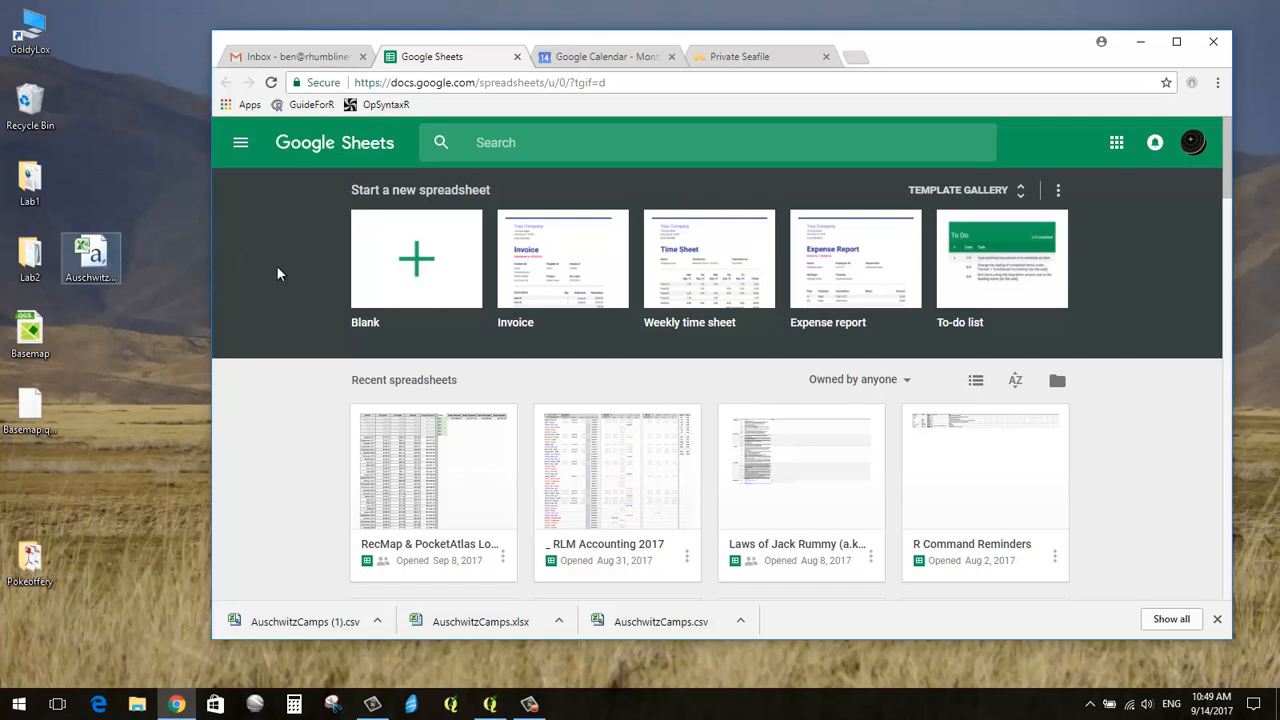
{"action": "left_click", "coordinate": [418, 262]}
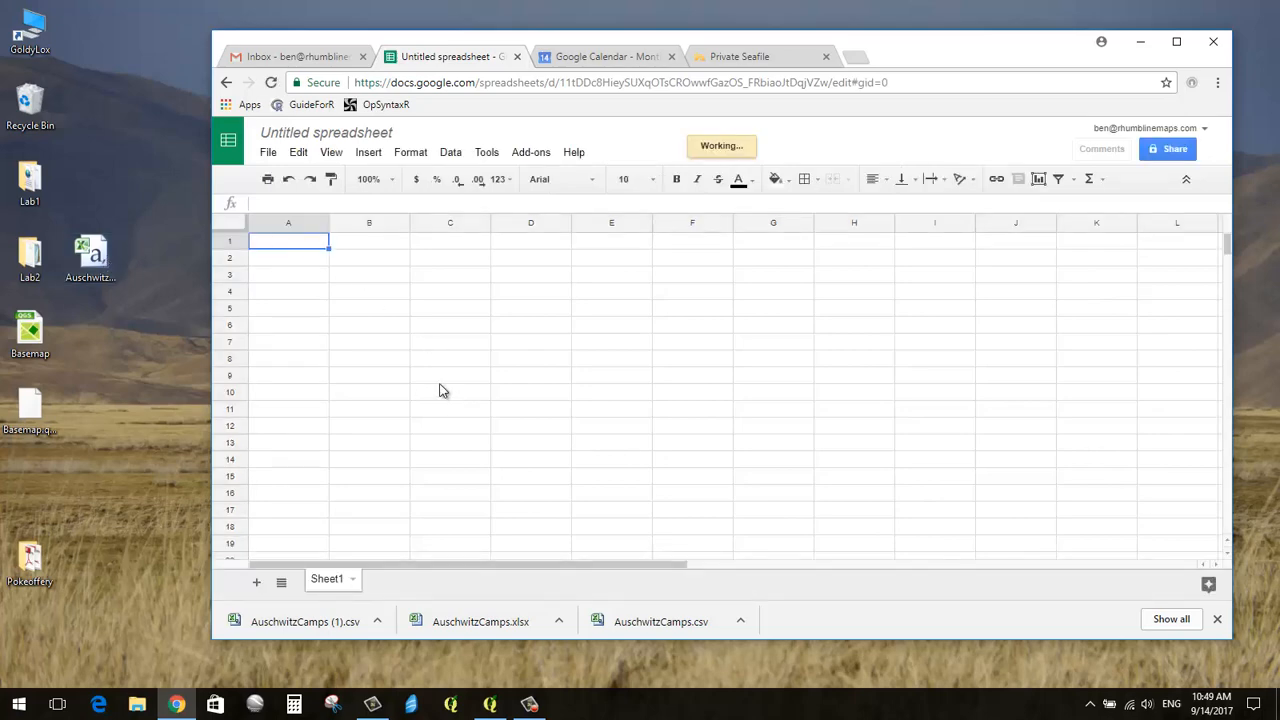
Step: Upload the desktop AuschwitzCamps CSV through File > Open's Upload tab
{"action": "left_click", "coordinate": [272, 156]}
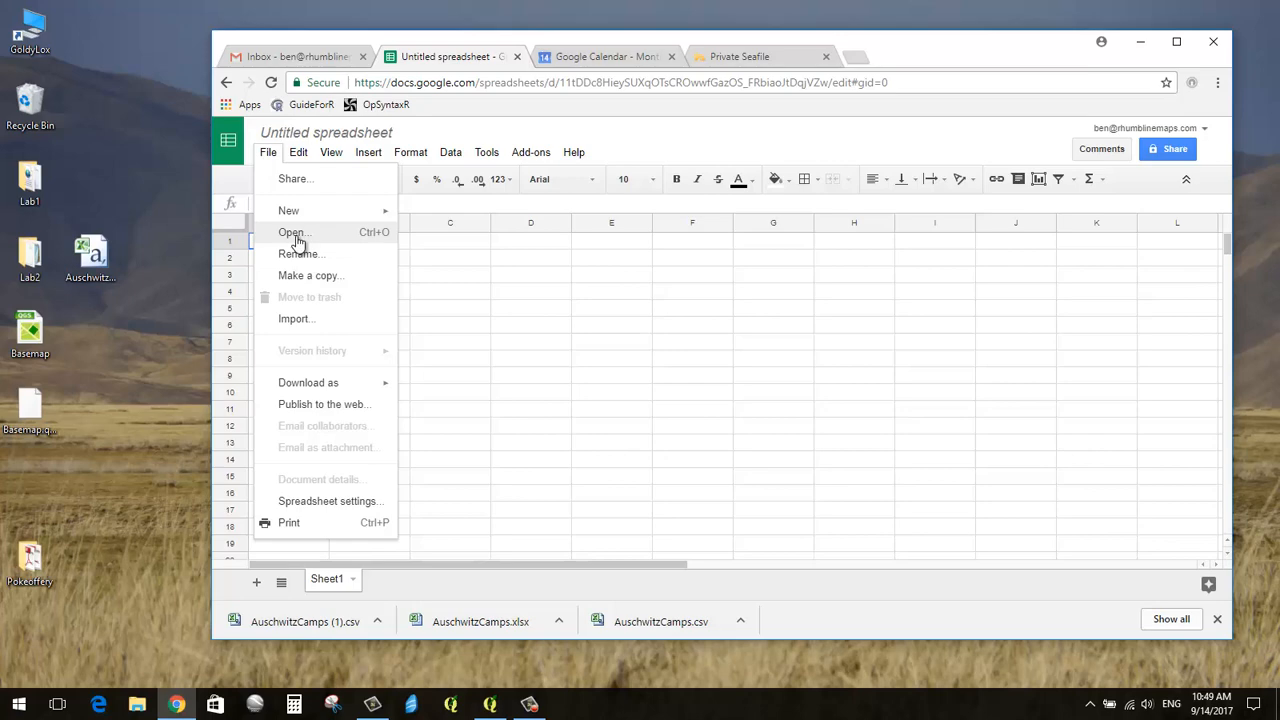
{"action": "left_click", "coordinate": [294, 234]}
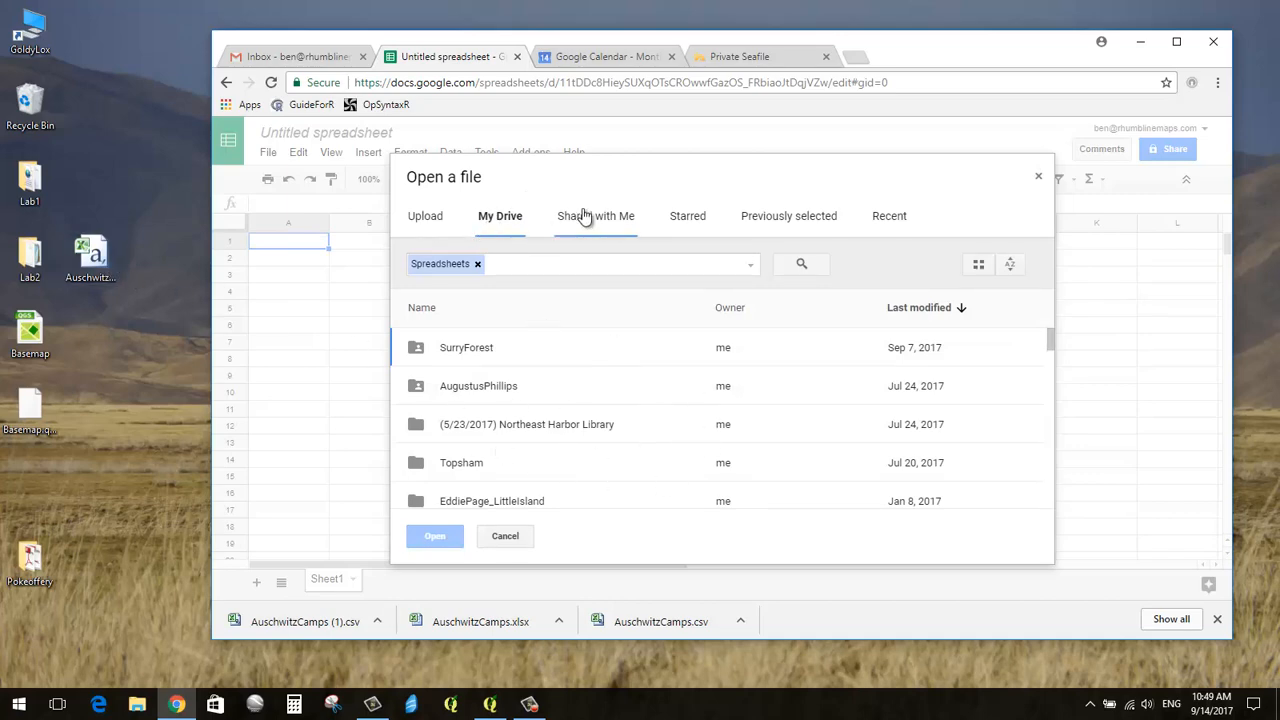
{"action": "left_click", "coordinate": [421, 216]}
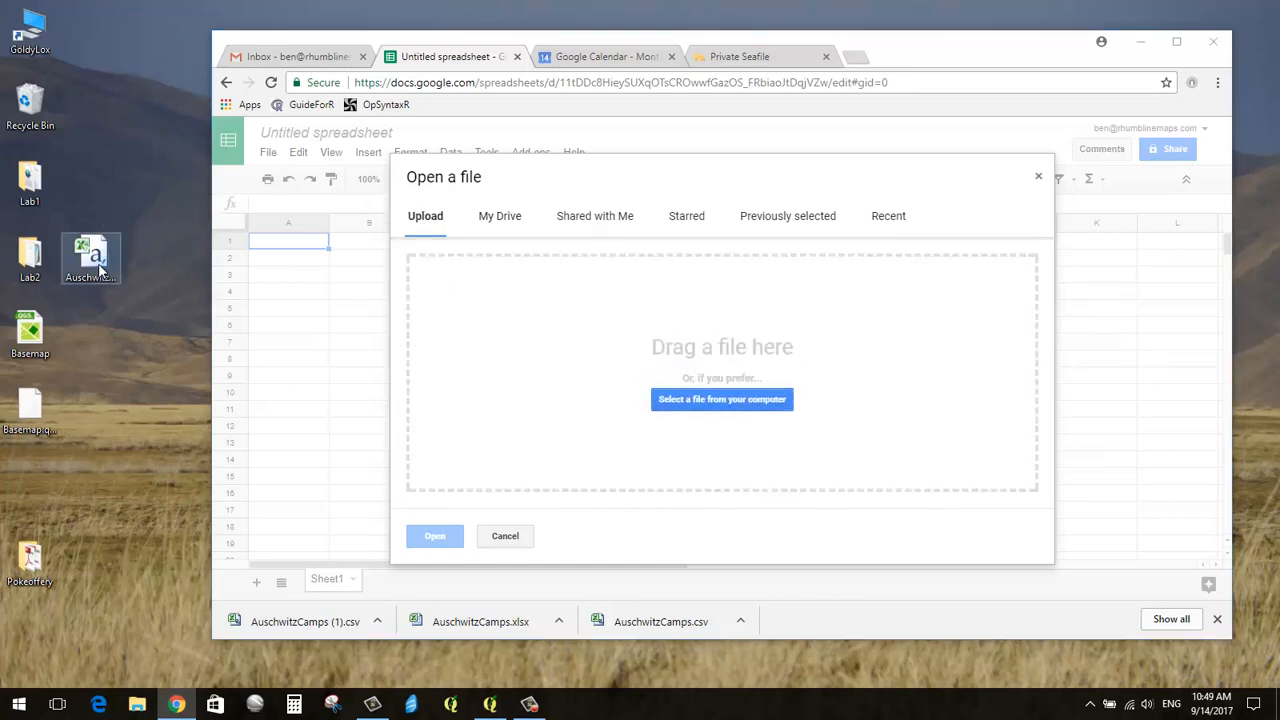
{"action": "left_click_drag", "start_coordinate": [97, 270], "coordinate": [710, 355]}
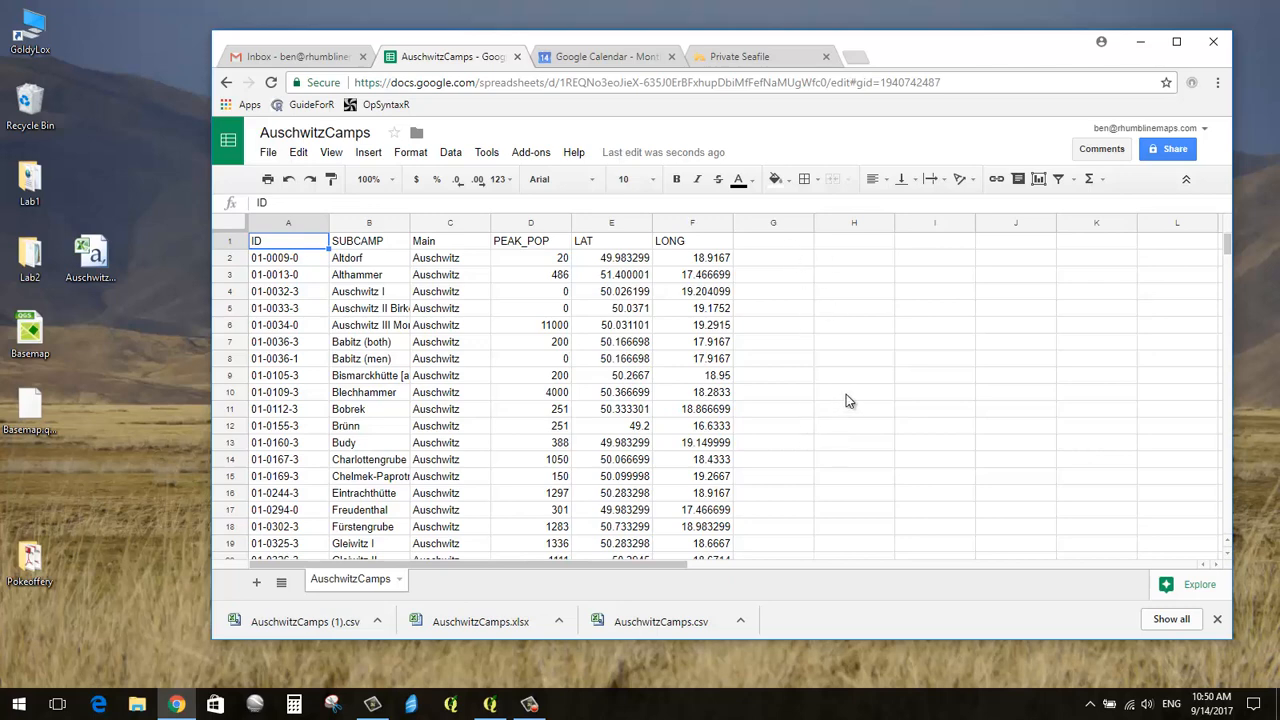
{"action": "left_click", "coordinate": [780, 247]}
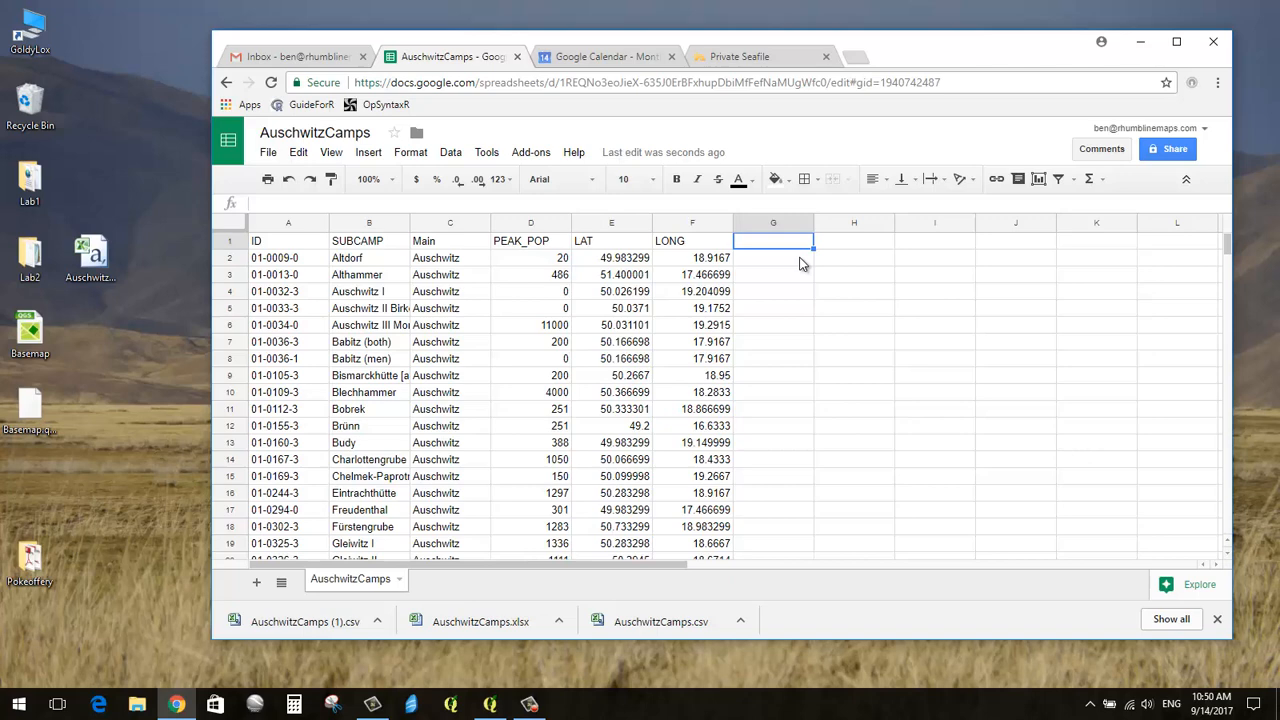
{"action": "type", "text": "ZIP"}
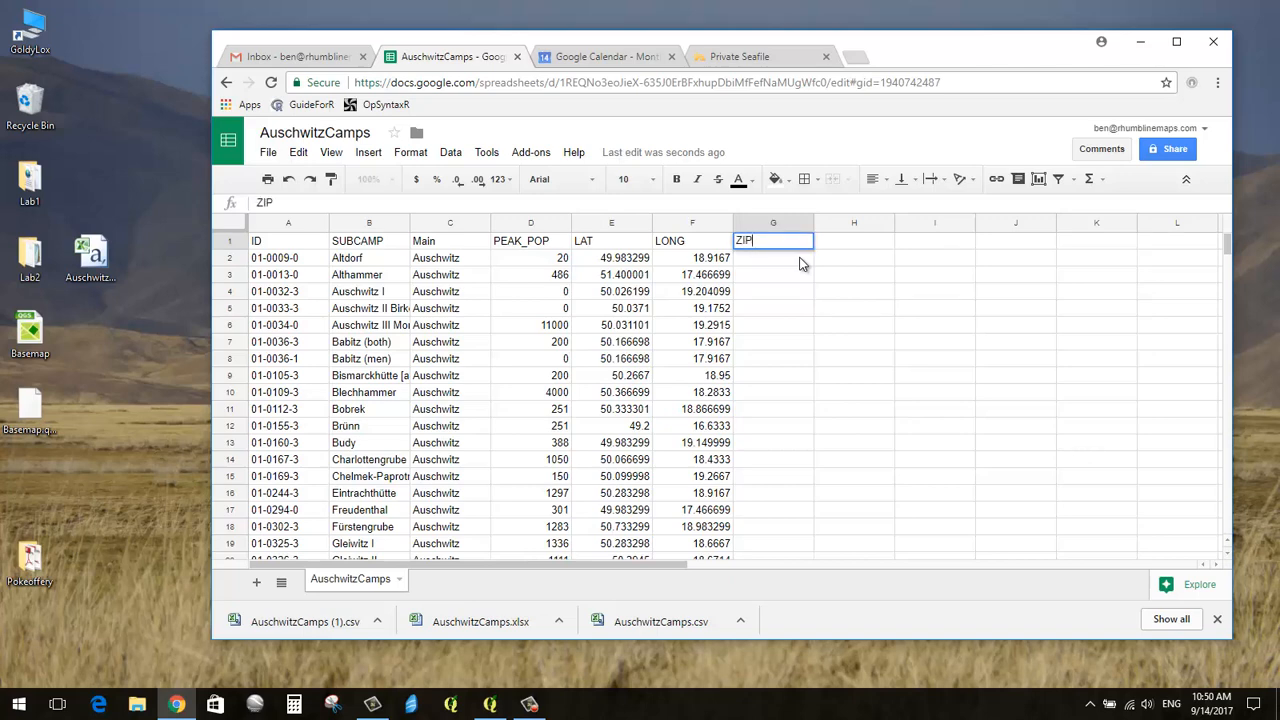
{"action": "type", "text": " Code"}
{"action": "key", "text": "Return"}
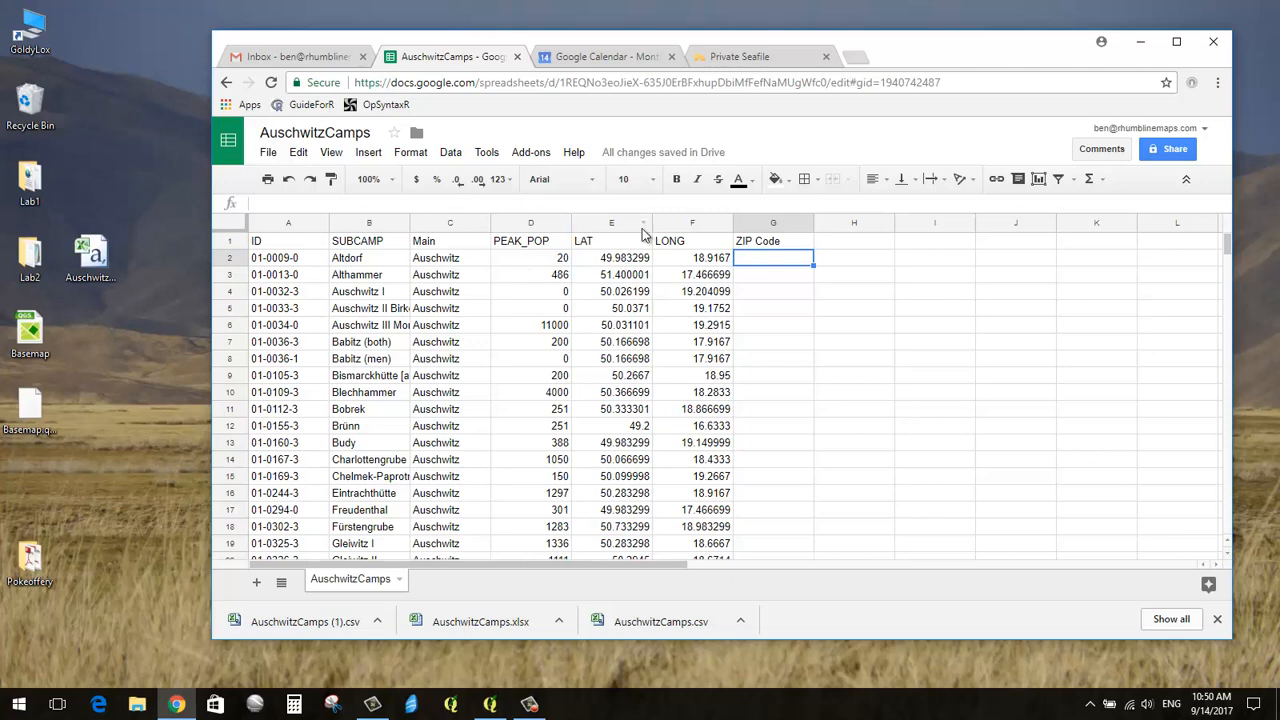
{"action": "left_click", "coordinate": [757, 246]}
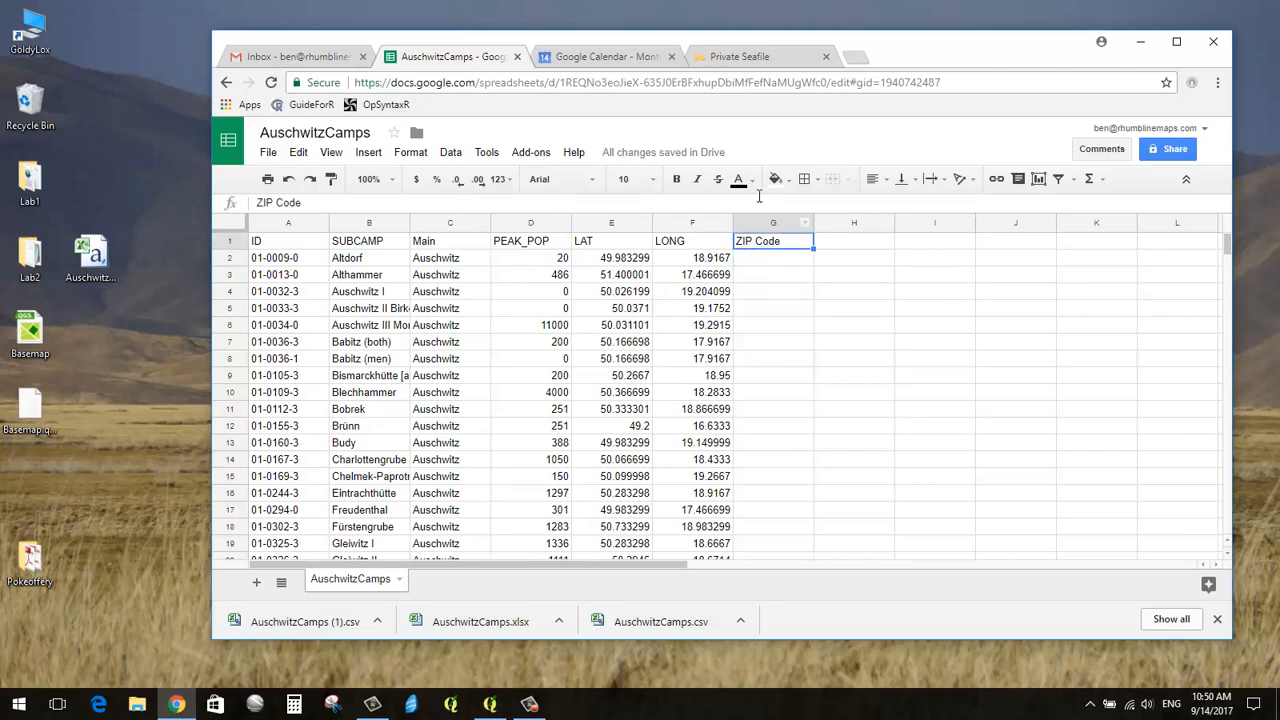
{"action": "left_click", "coordinate": [765, 262]}
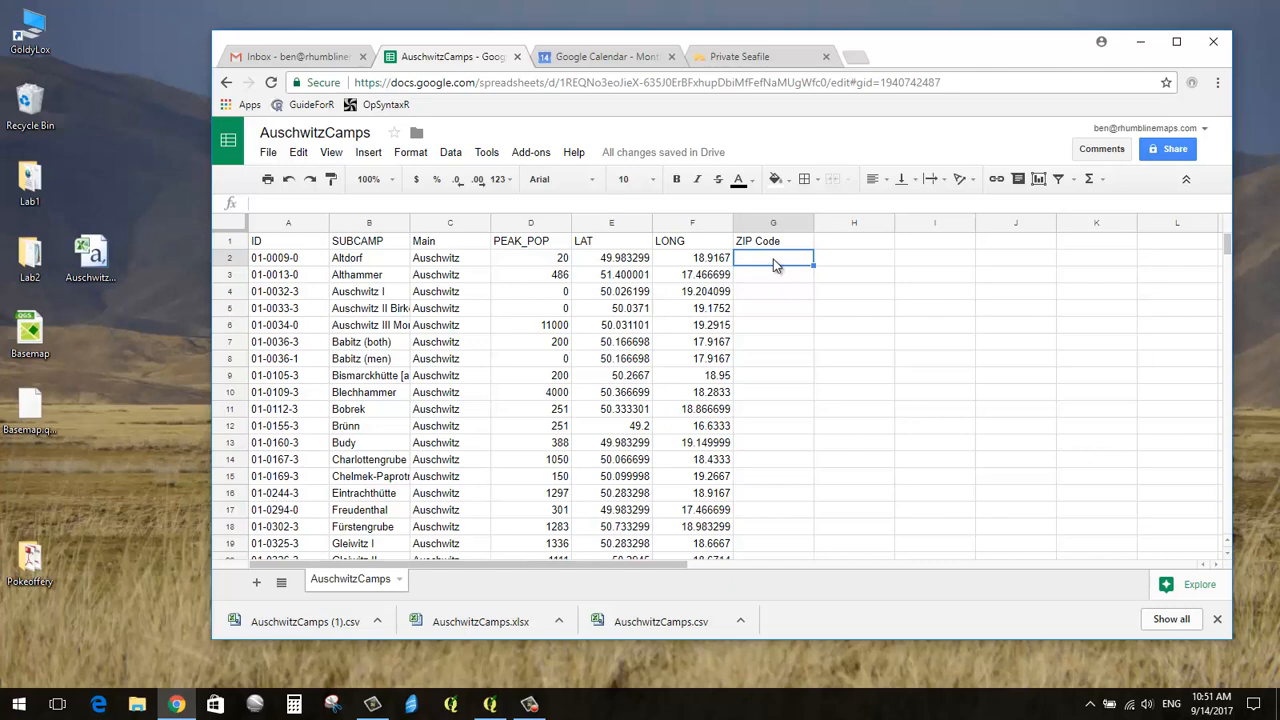
{"action": "type", "text": "04553"}
{"action": "key", "text": "Return"}
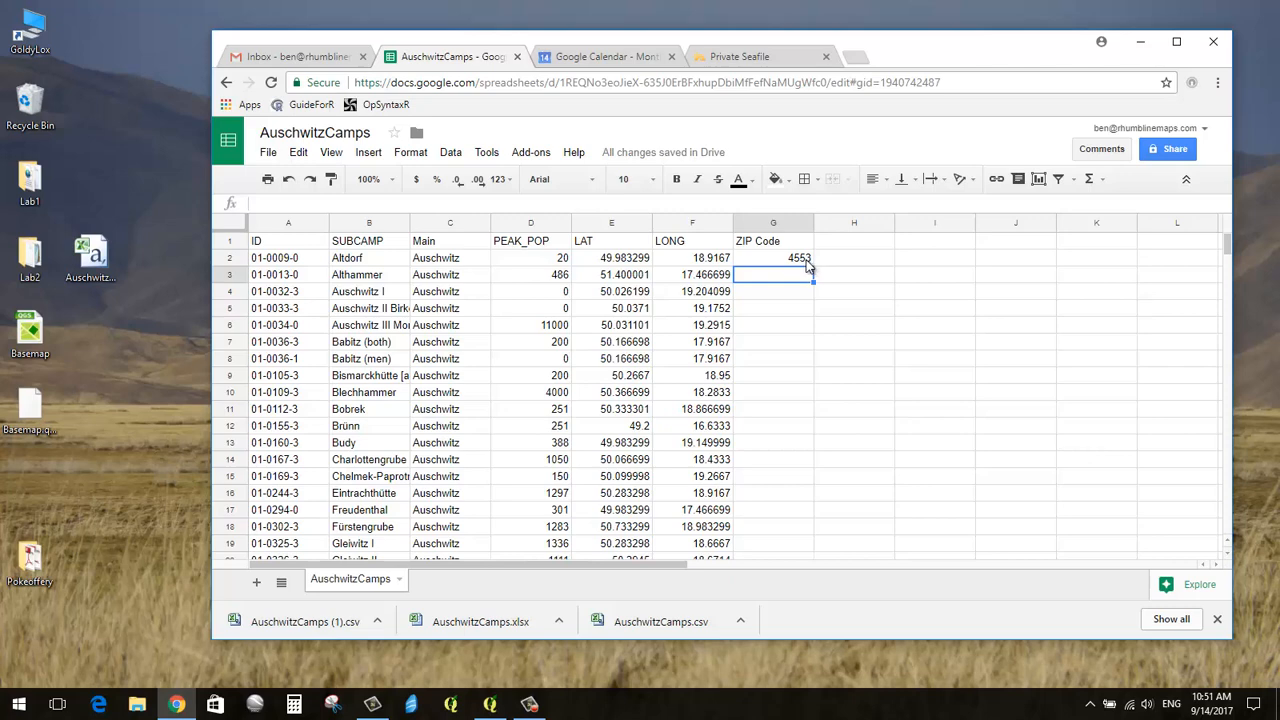
{"action": "left_click", "coordinate": [809, 262]}
{"action": "key", "text": "Delete"}
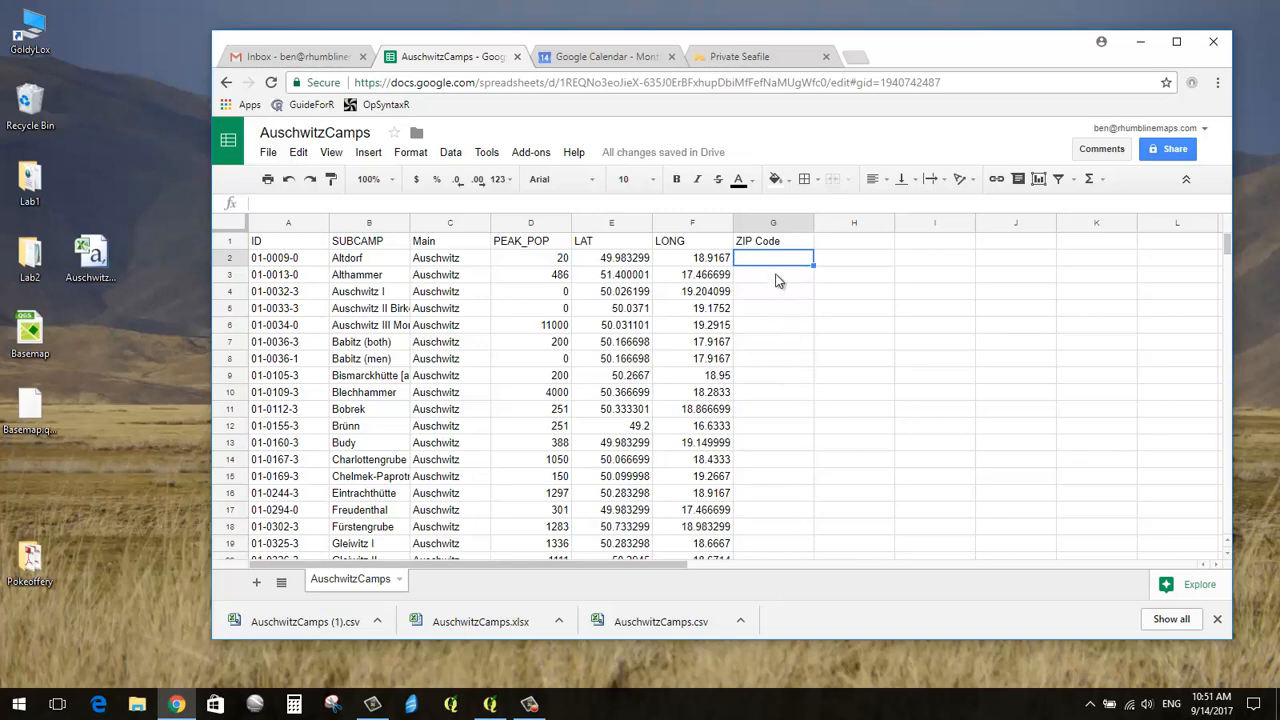
{"action": "scroll", "coordinate": [792, 411], "scroll_direction": "down", "scroll_amount": 5}
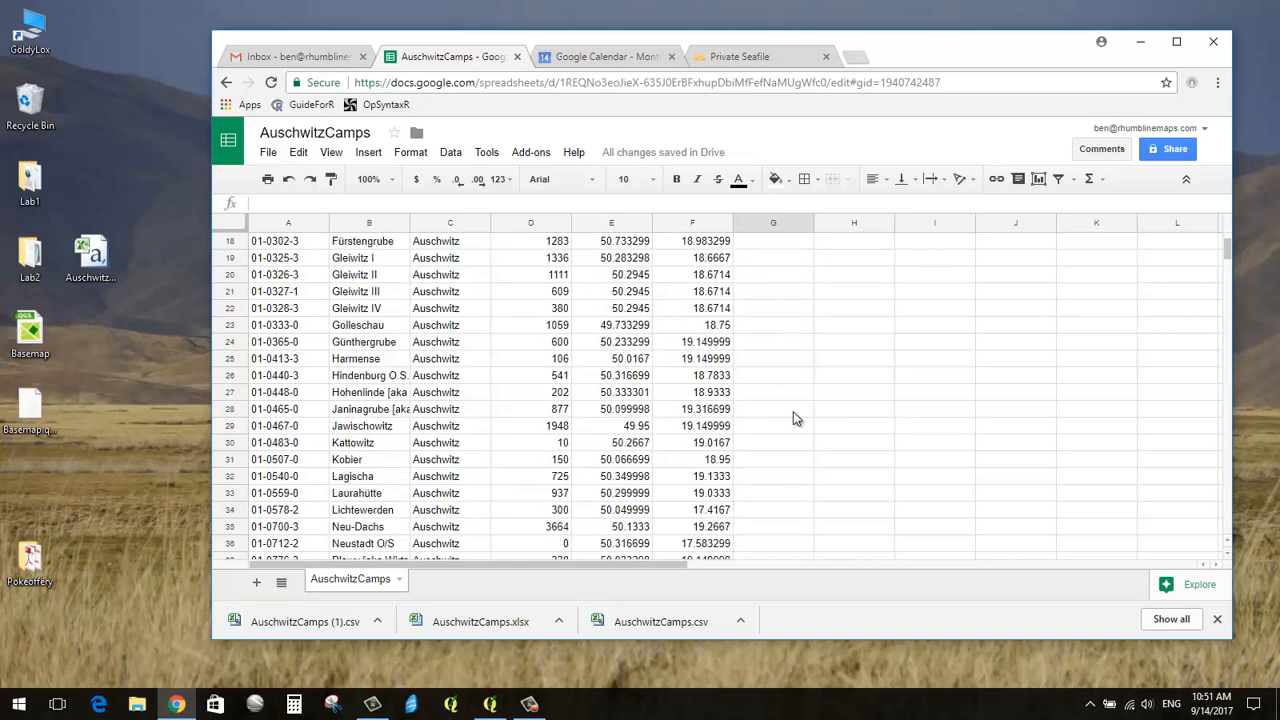
{"action": "scroll", "coordinate": [793, 418], "scroll_direction": "down", "scroll_amount": 3}
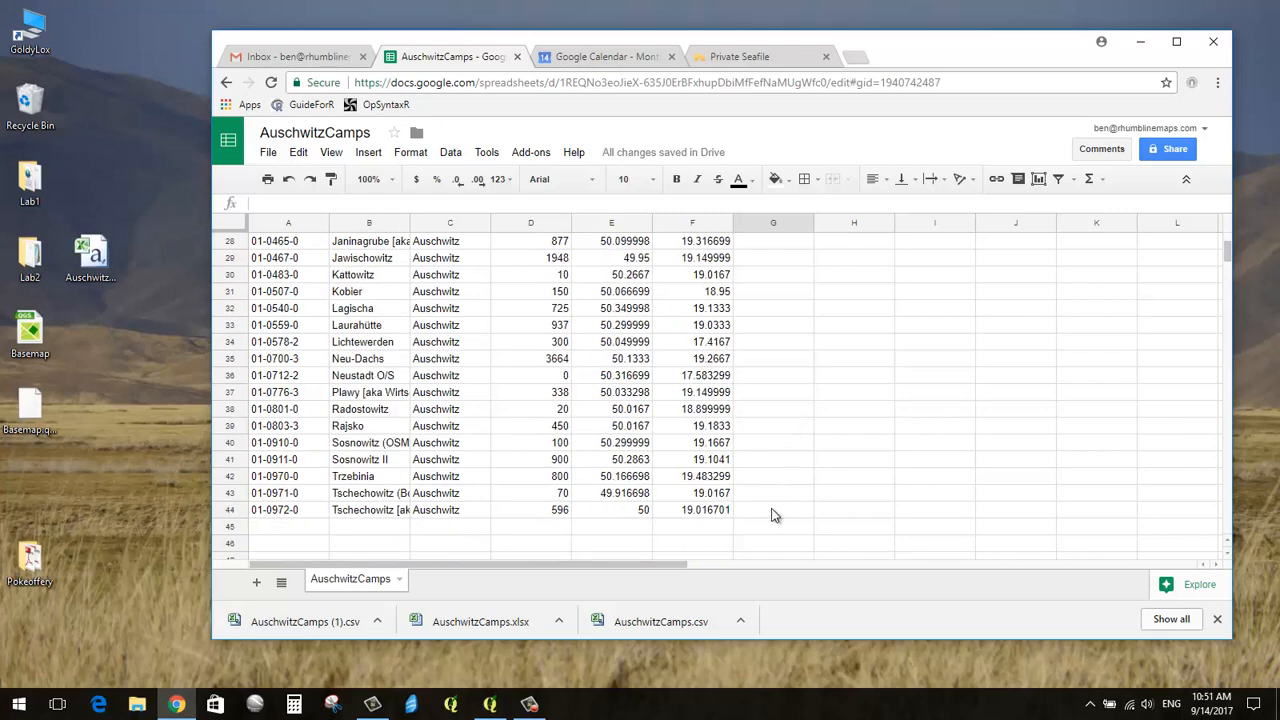
{"action": "scroll", "coordinate": [784, 438], "scroll_direction": "up", "scroll_amount": 7}
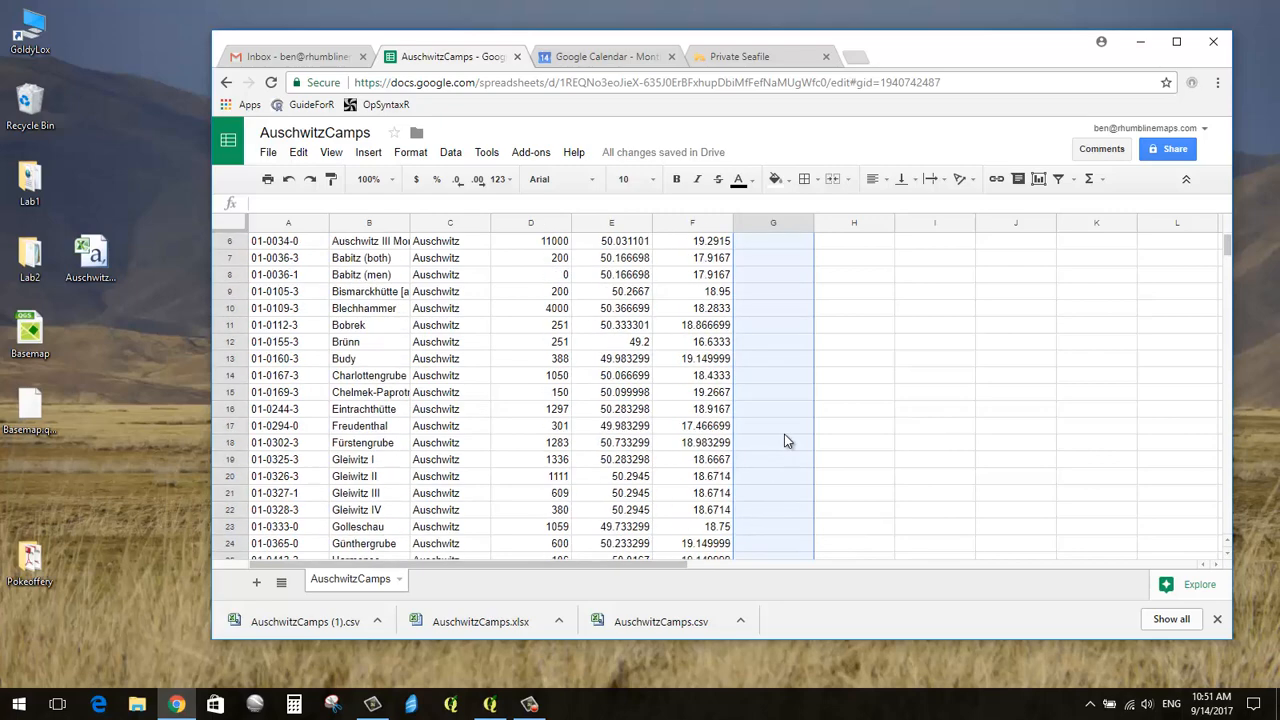
{"action": "scroll", "coordinate": [785, 441], "scroll_direction": "up", "scroll_amount": 2}
{"action": "scroll", "coordinate": [816, 340], "scroll_direction": "down", "scroll_amount": 8}
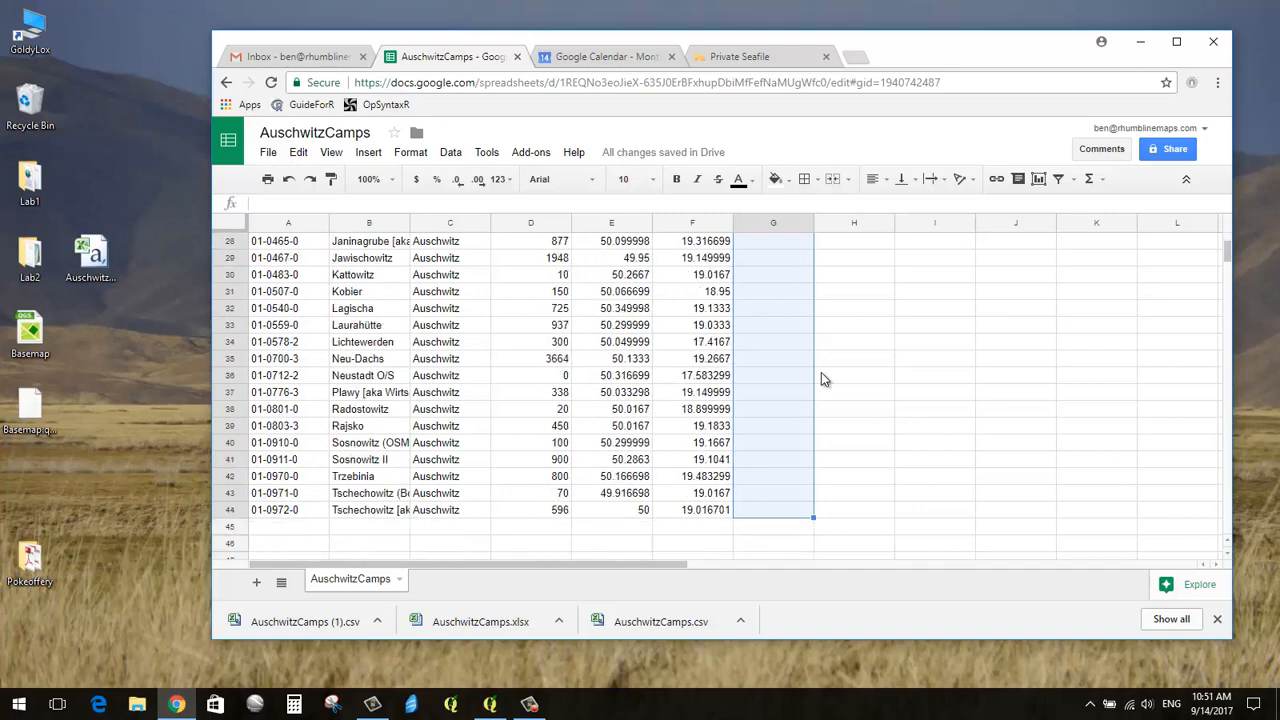
{"action": "scroll", "coordinate": [821, 378], "scroll_direction": "down", "scroll_amount": 3}
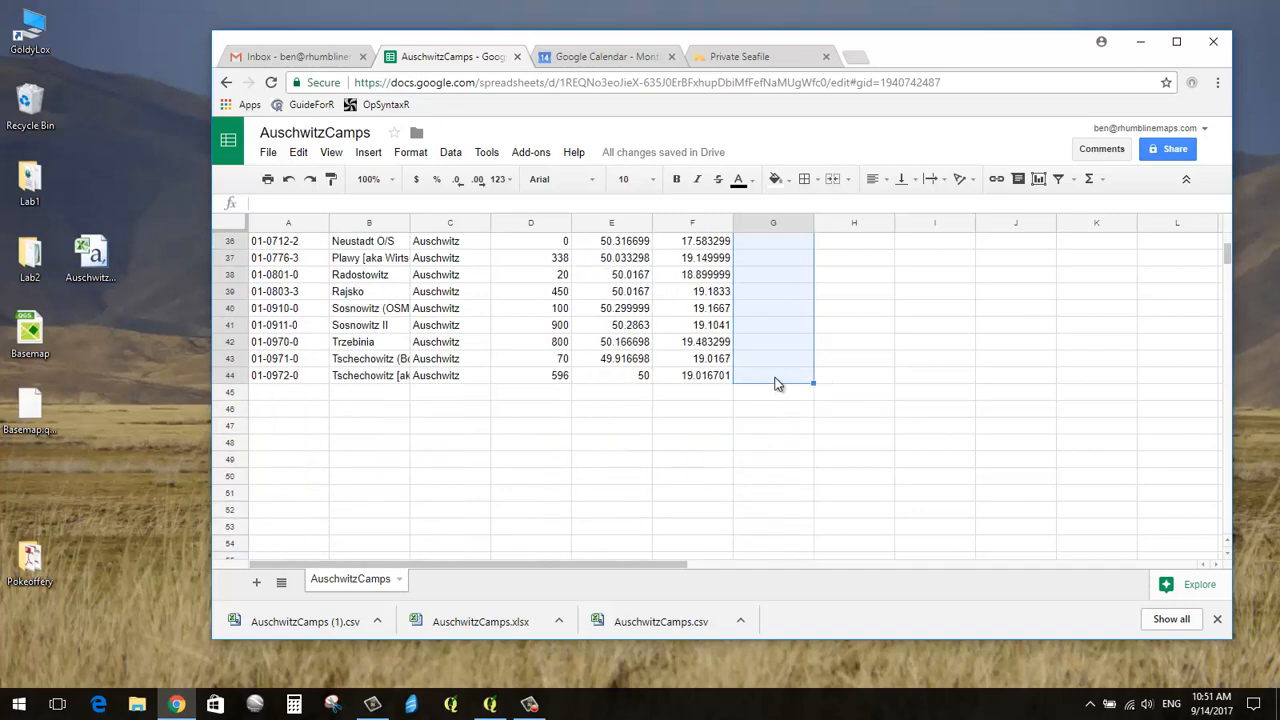
{"action": "scroll", "coordinate": [778, 380], "scroll_direction": "up", "scroll_amount": 12}
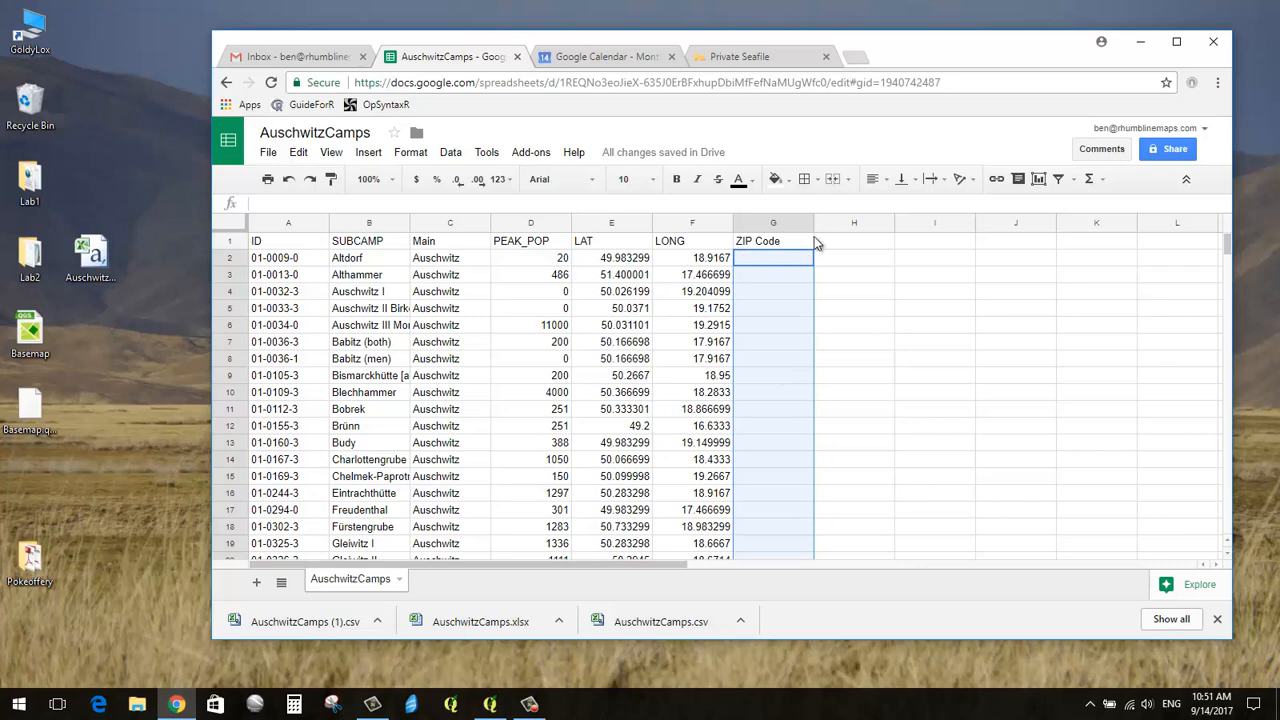
Step: Set column G to the Plain text number format
{"action": "left_click", "coordinate": [410, 155]}
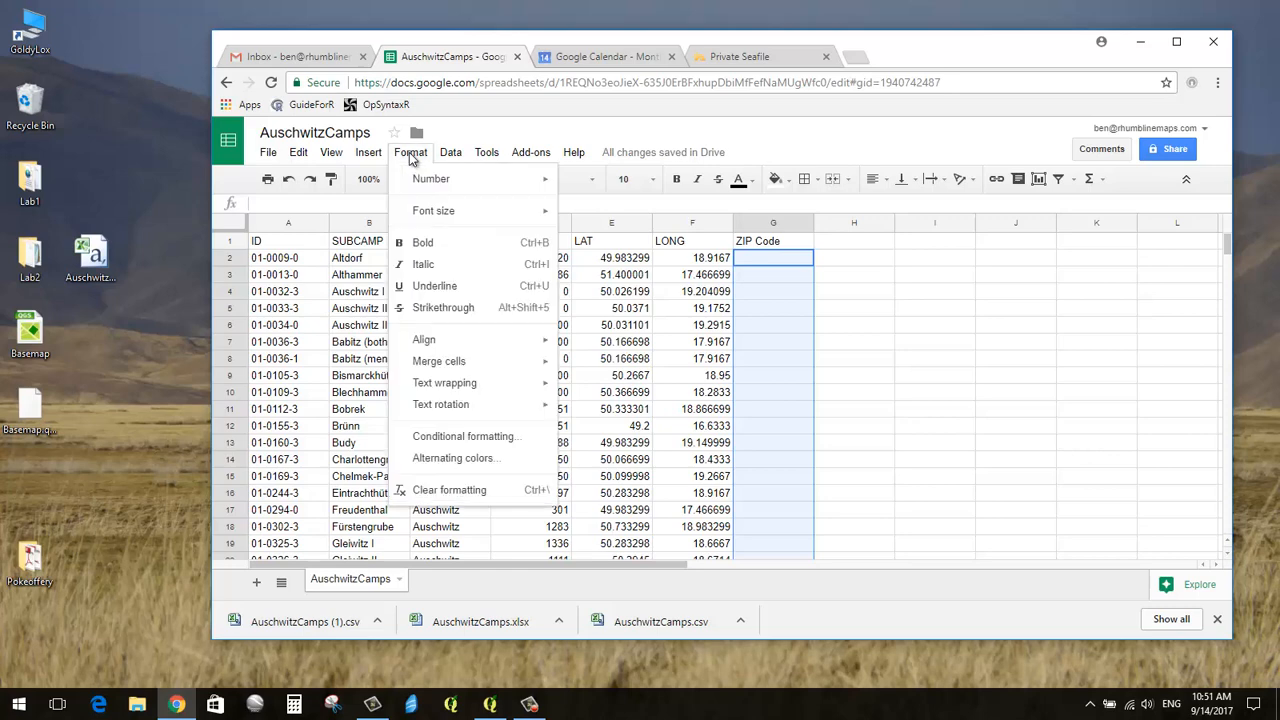
{"action": "mouse_move", "coordinate": [422, 188]}
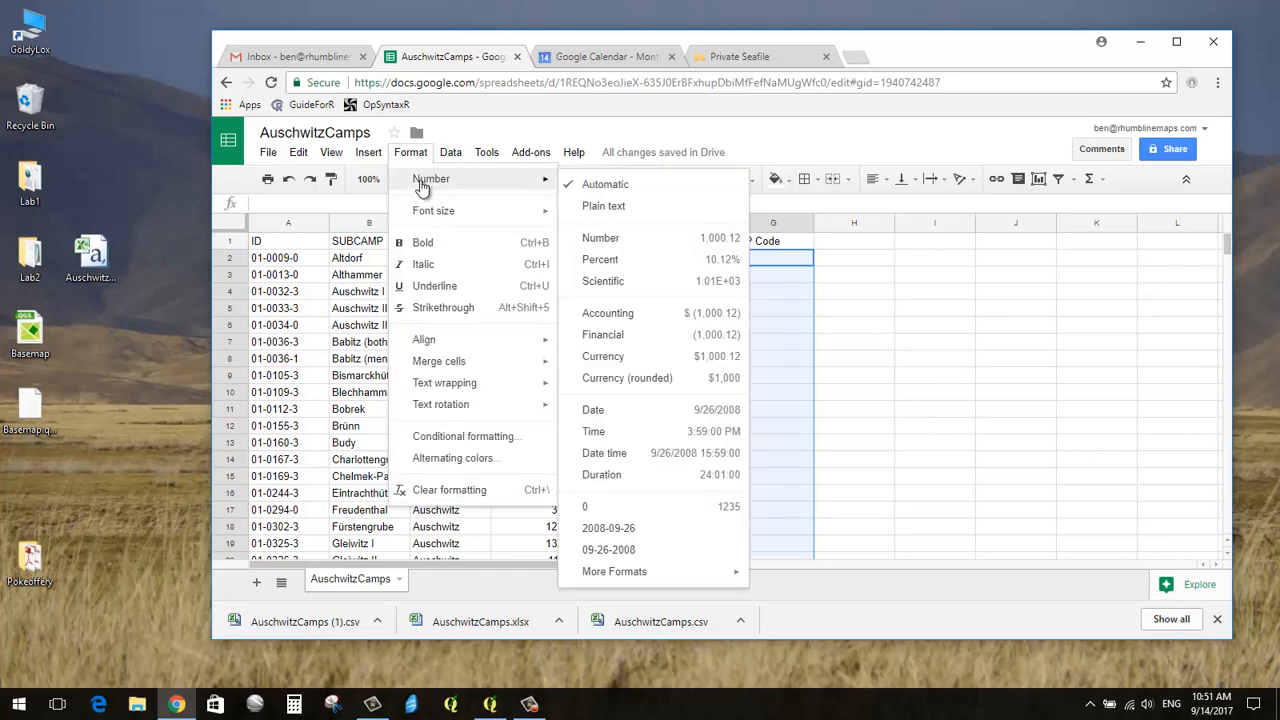
{"action": "left_click", "coordinate": [603, 207]}
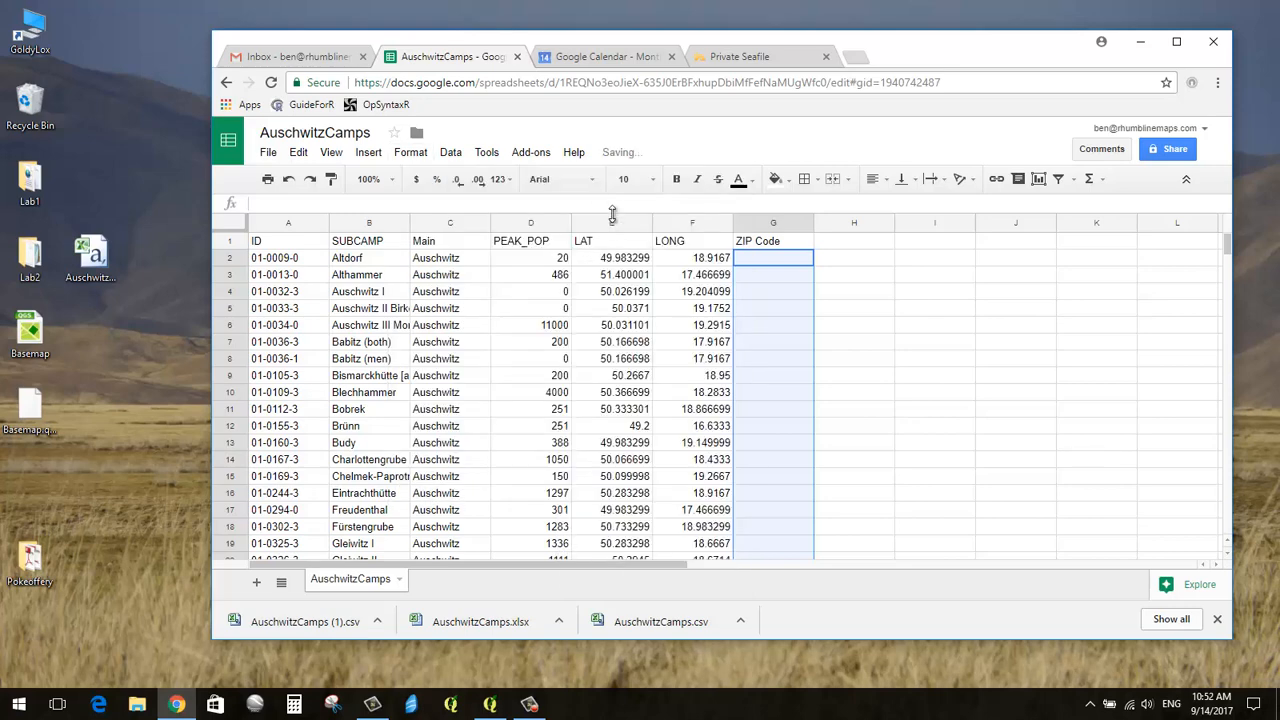
Step: Enter ZIP codes 04553 in G2 and 04555 in G3
{"action": "left_click", "coordinate": [789, 263]}
{"action": "type", "text": "04553"}
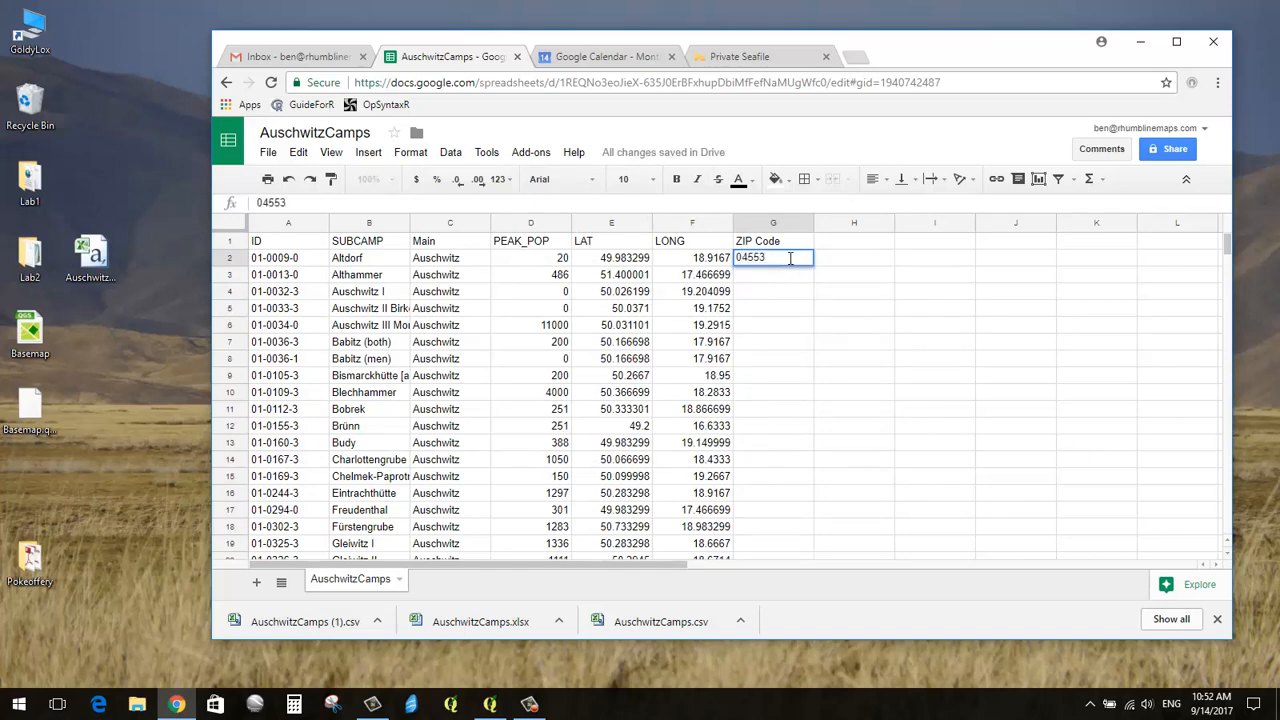
{"action": "key", "text": "Return"}
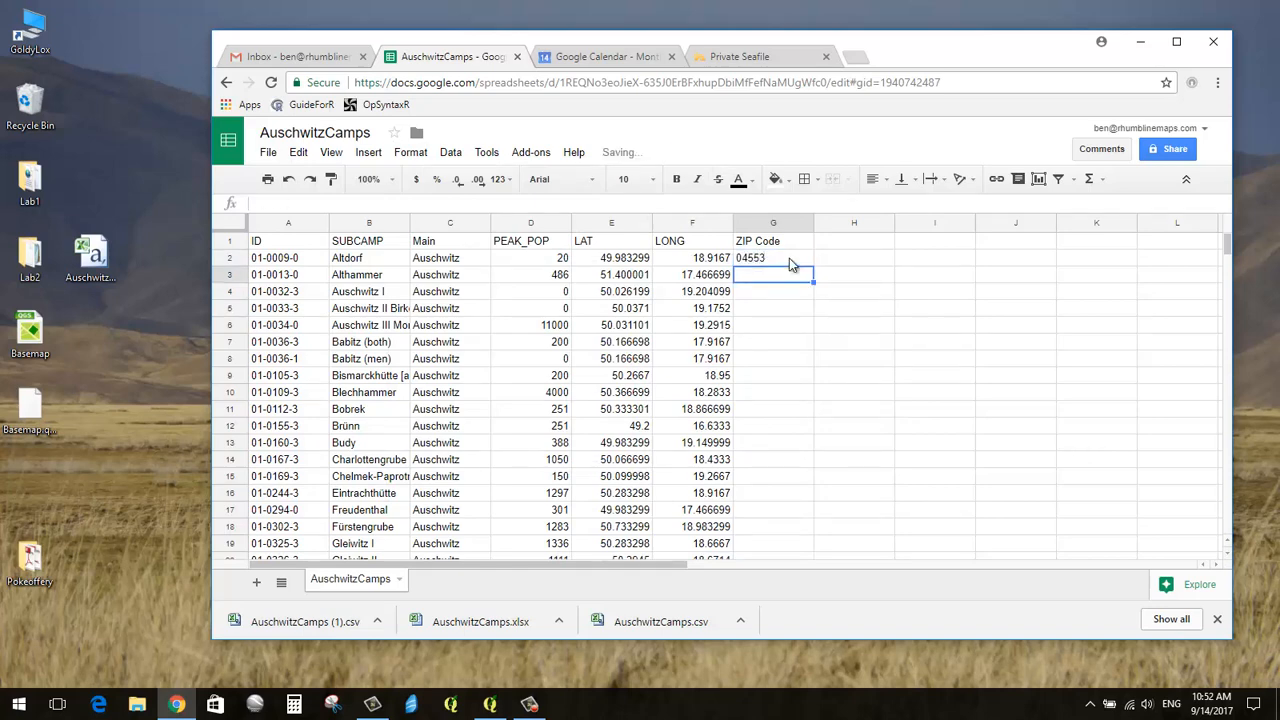
{"action": "type", "text": "04555"}
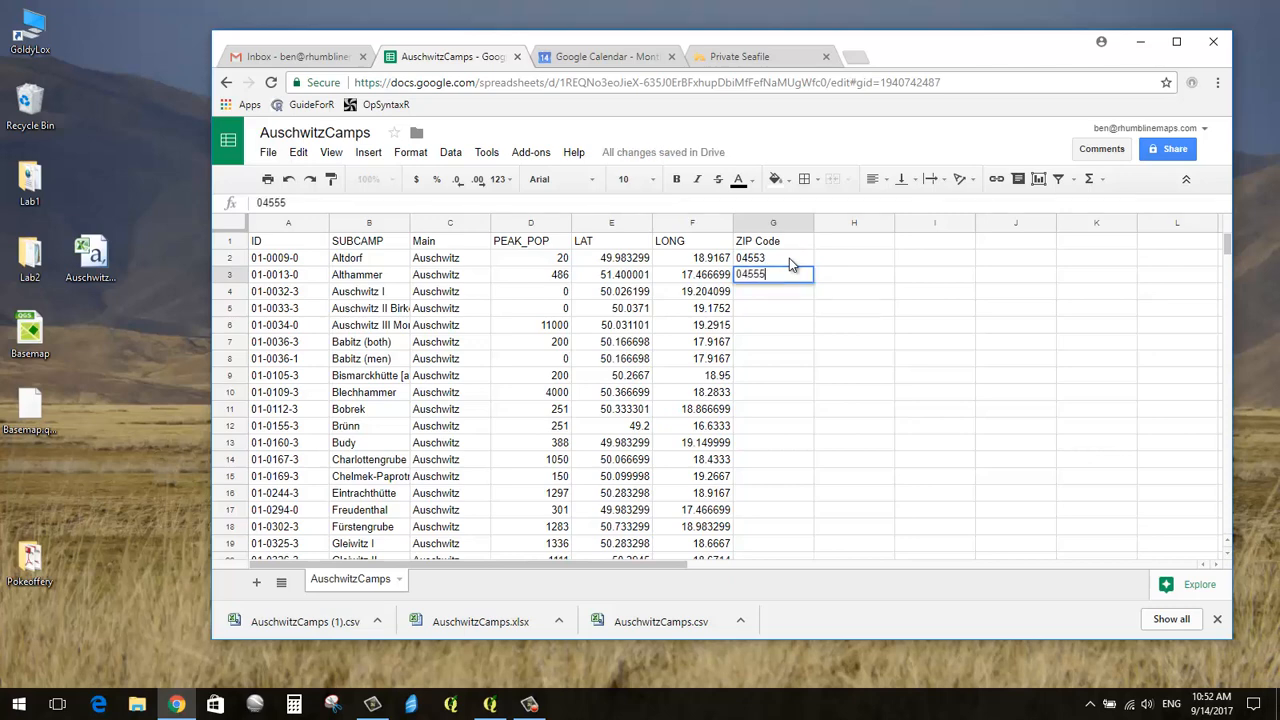
{"action": "key", "text": "Return"}
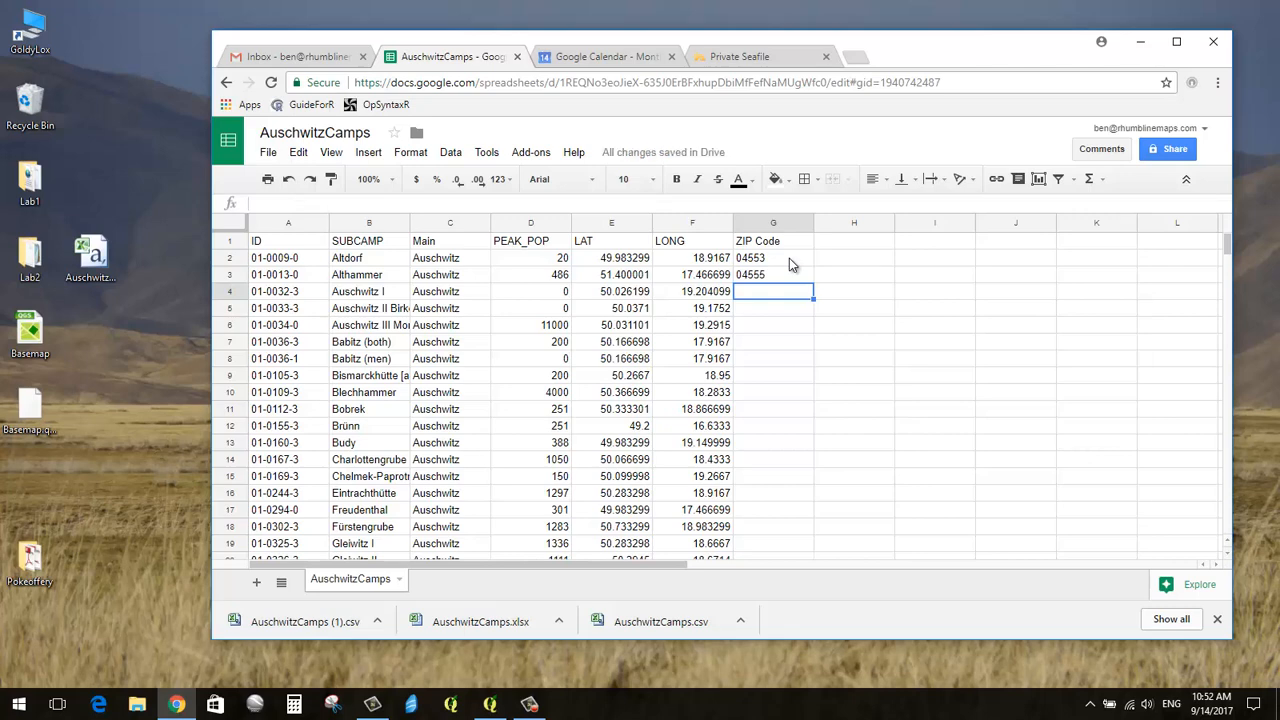
{"action": "key", "text": "Up"}
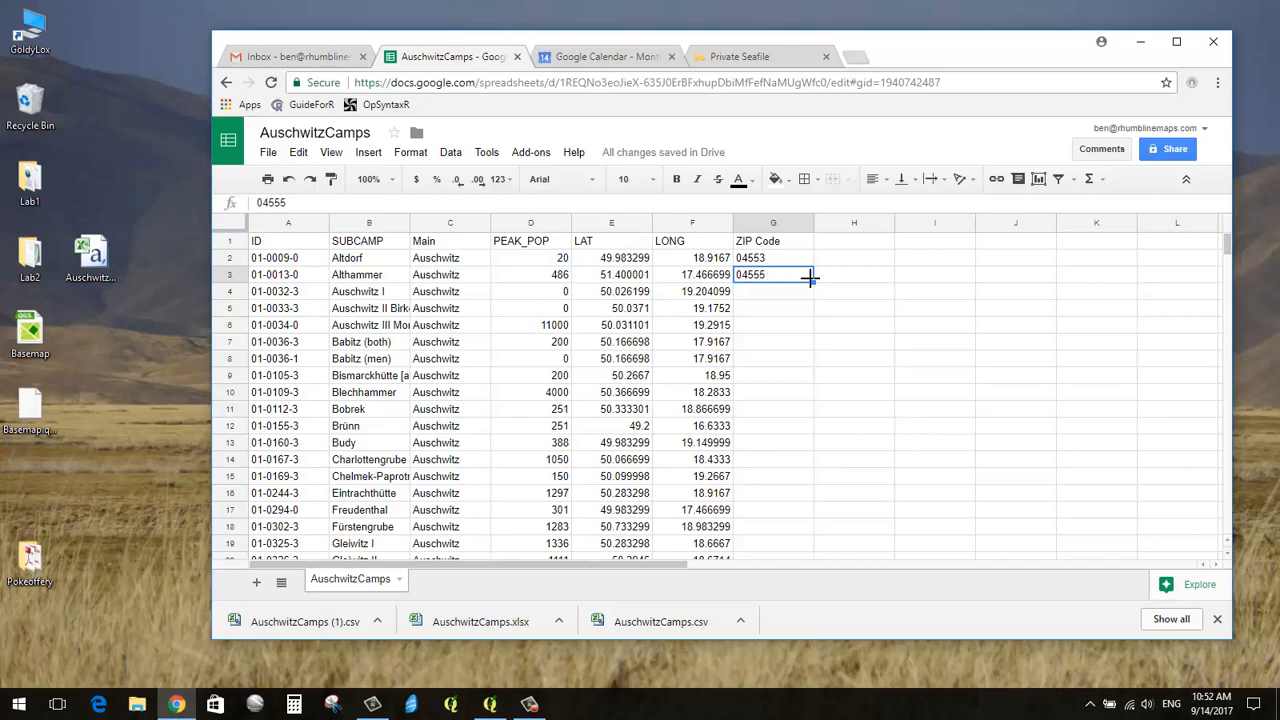
Step: Fill the ZIP codes from G3 down to row 44, ending at 04596, and spot-check G8
{"action": "left_click_drag", "start_coordinate": [814, 283], "coordinate": [786, 406]}
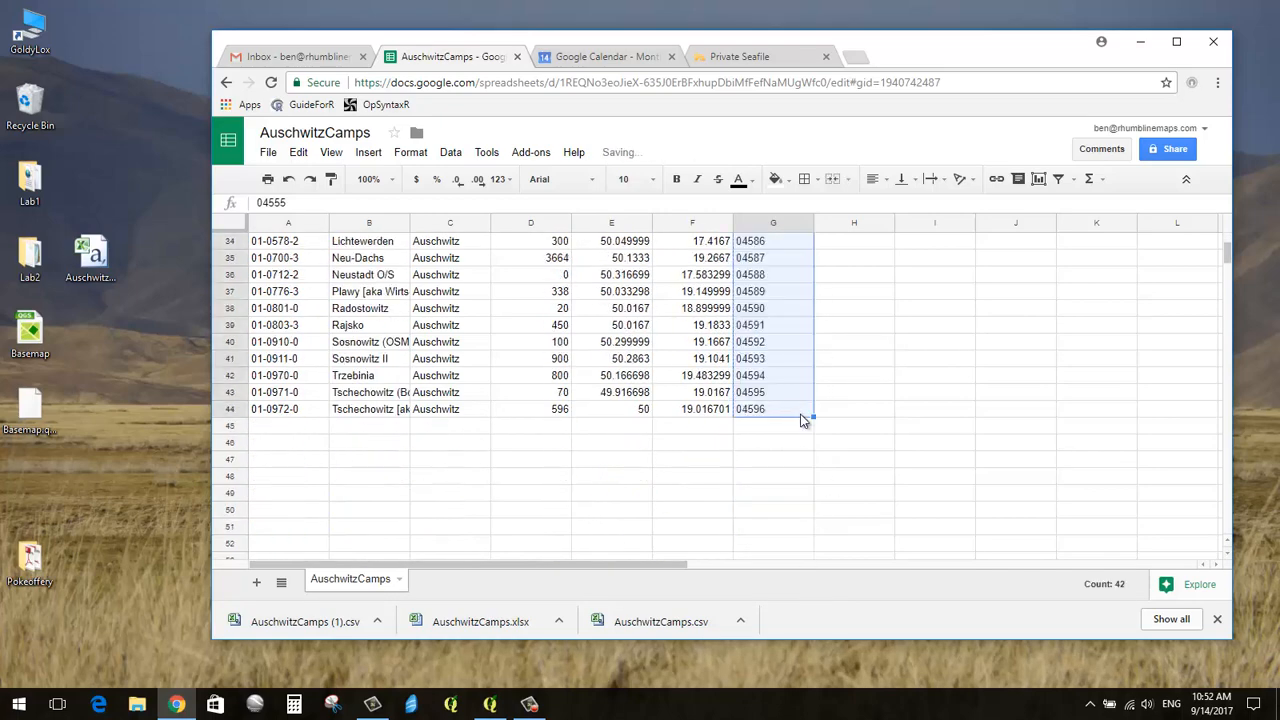
{"action": "scroll", "coordinate": [818, 426], "scroll_direction": "up", "scroll_amount": 2}
{"action": "scroll", "coordinate": [818, 426], "scroll_direction": "up", "scroll_amount": 8}
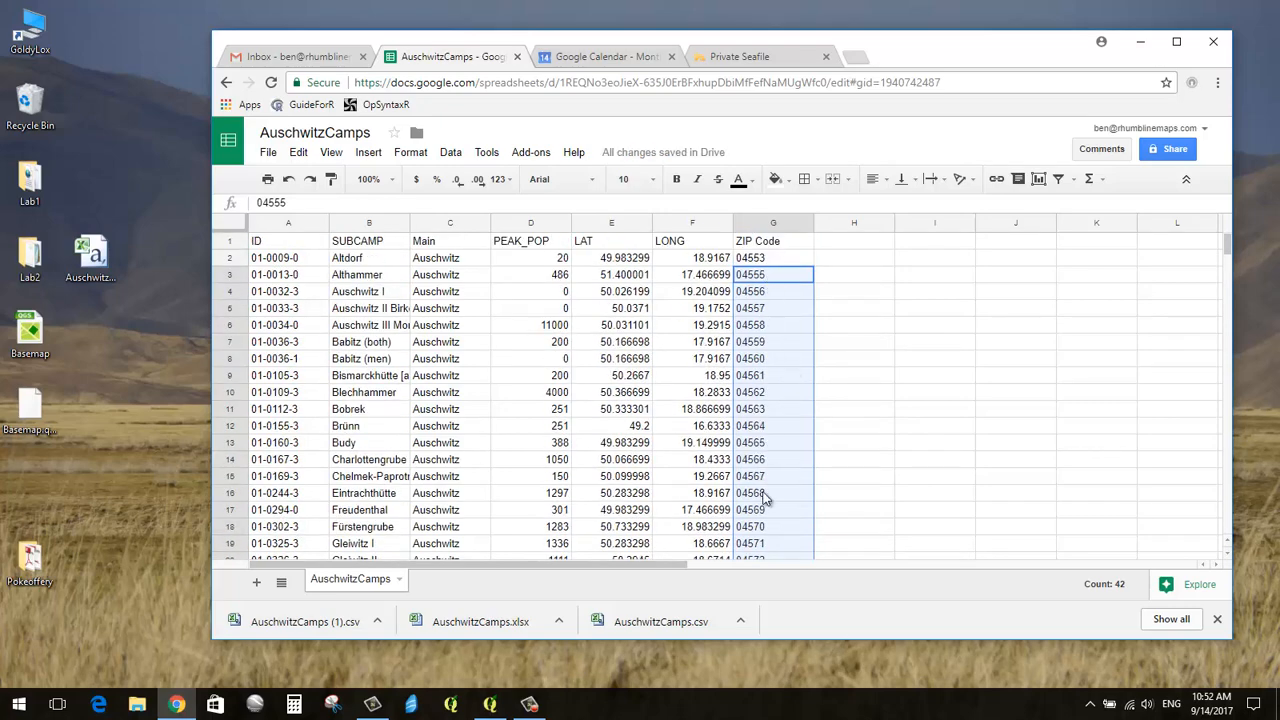
{"action": "left_click", "coordinate": [796, 357]}
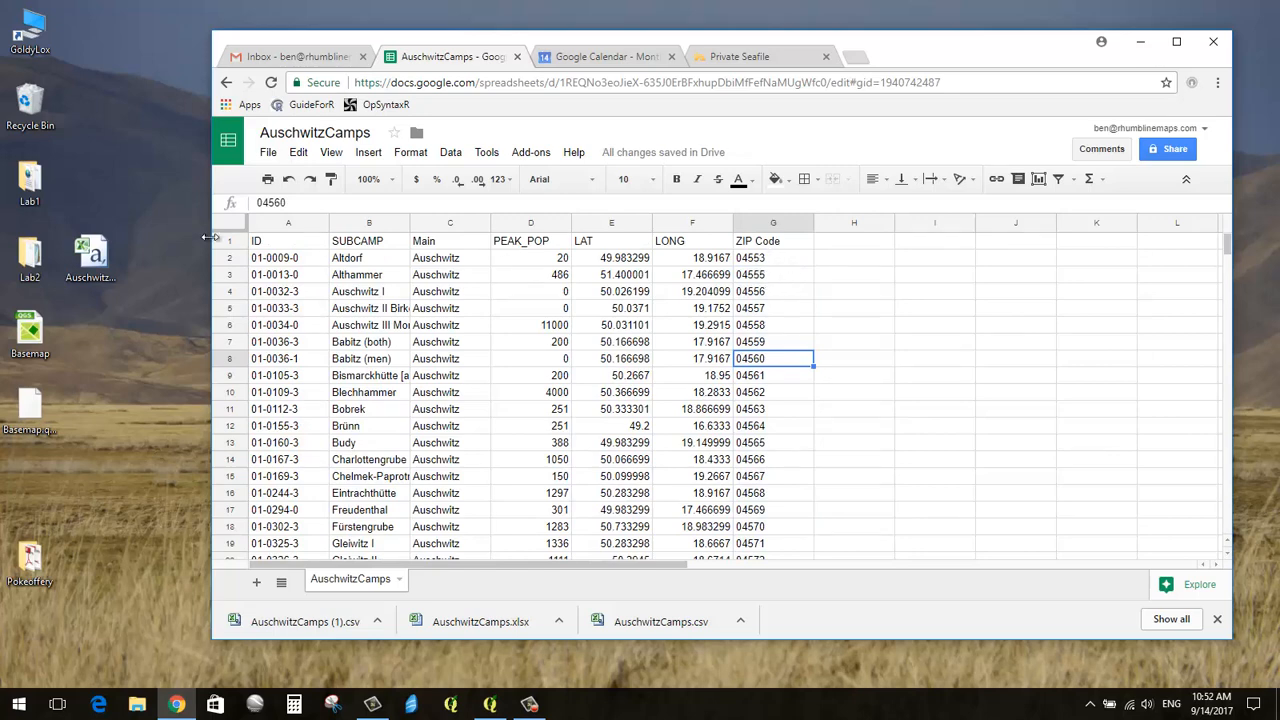
{"action": "left_click", "coordinate": [353, 261]}
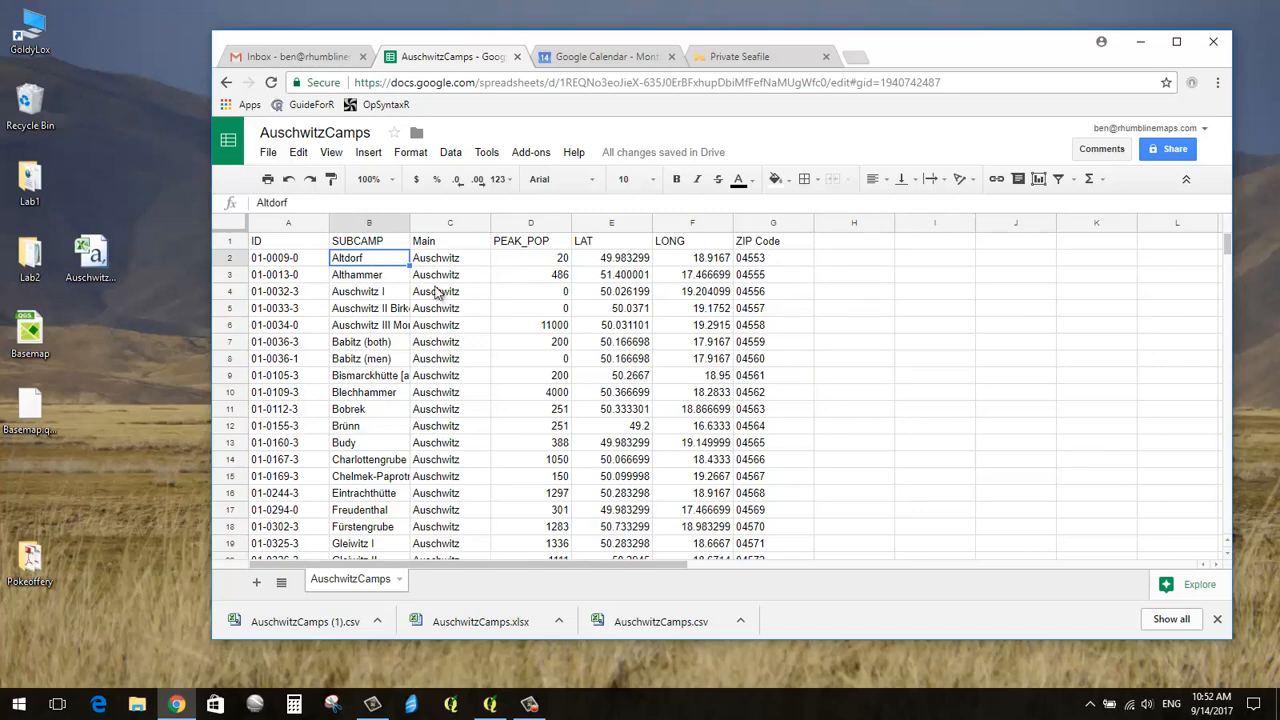
{"action": "left_click", "coordinate": [790, 260]}
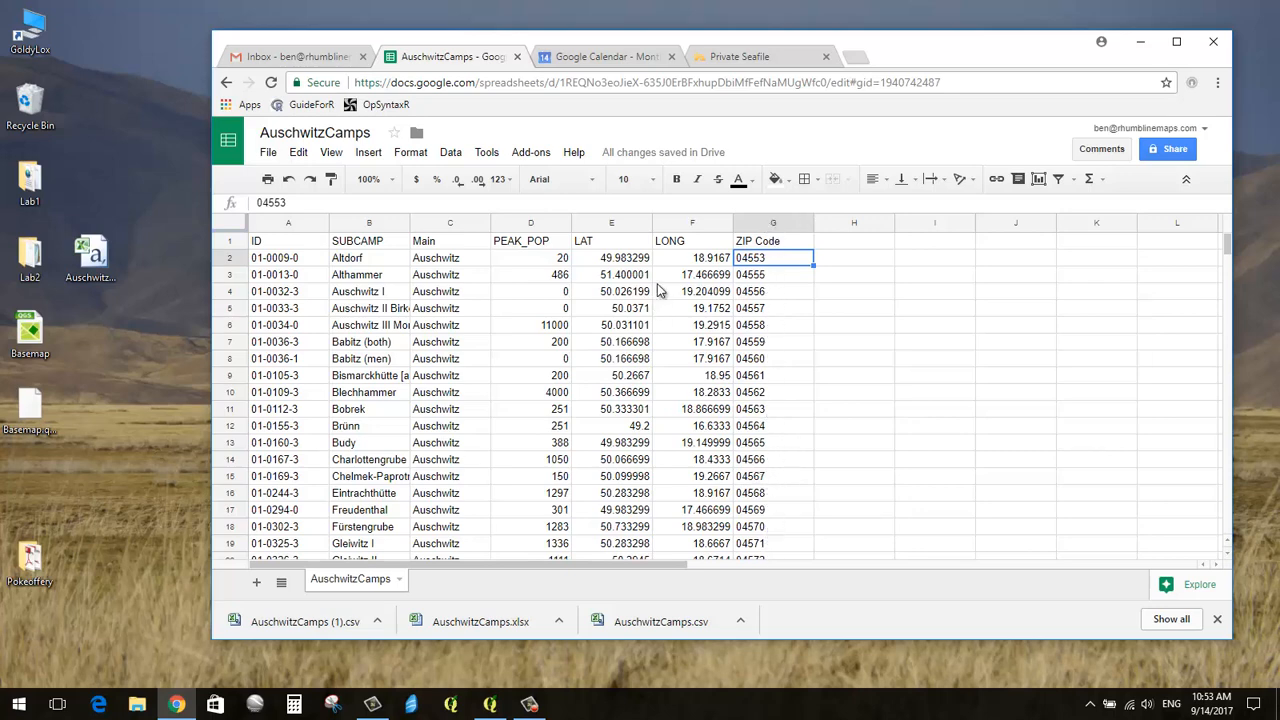
{"action": "left_click", "coordinate": [717, 262]}
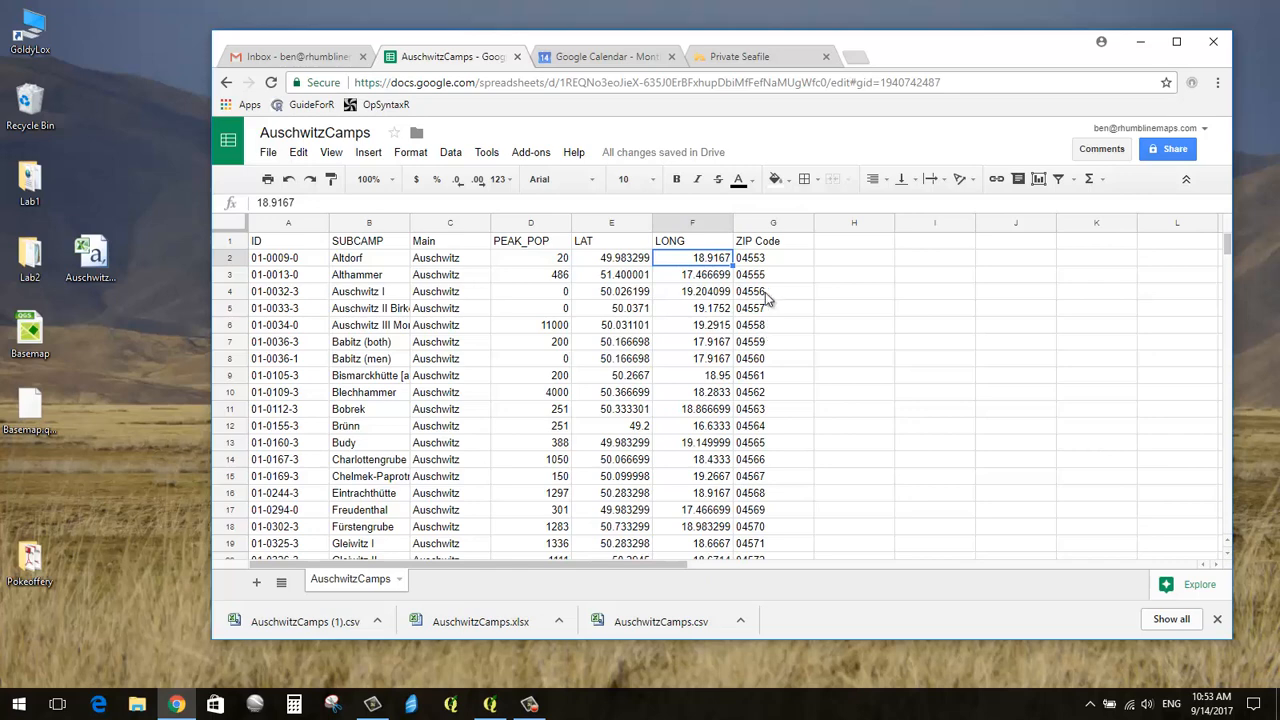
{"action": "left_click", "coordinate": [841, 243]}
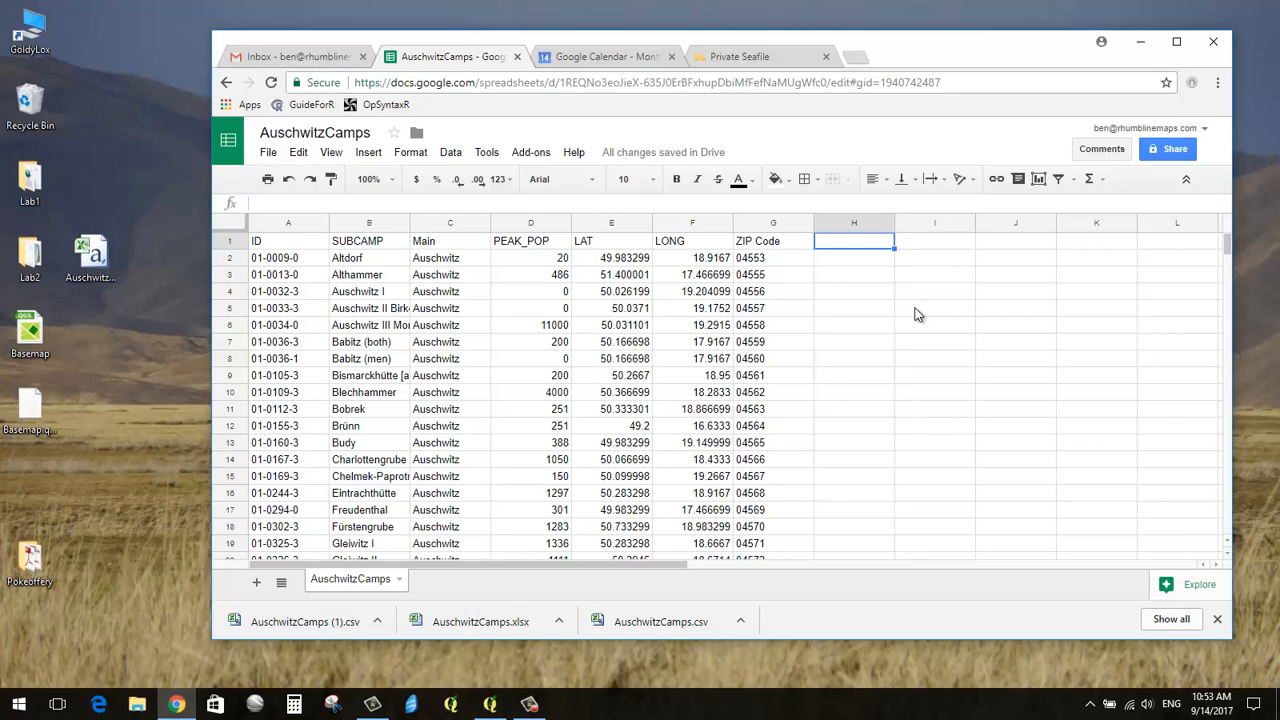
Step: Enter the header Birthday in H1 and the date 3-14-1988 in H2
{"action": "type", "text": "Birthday"}
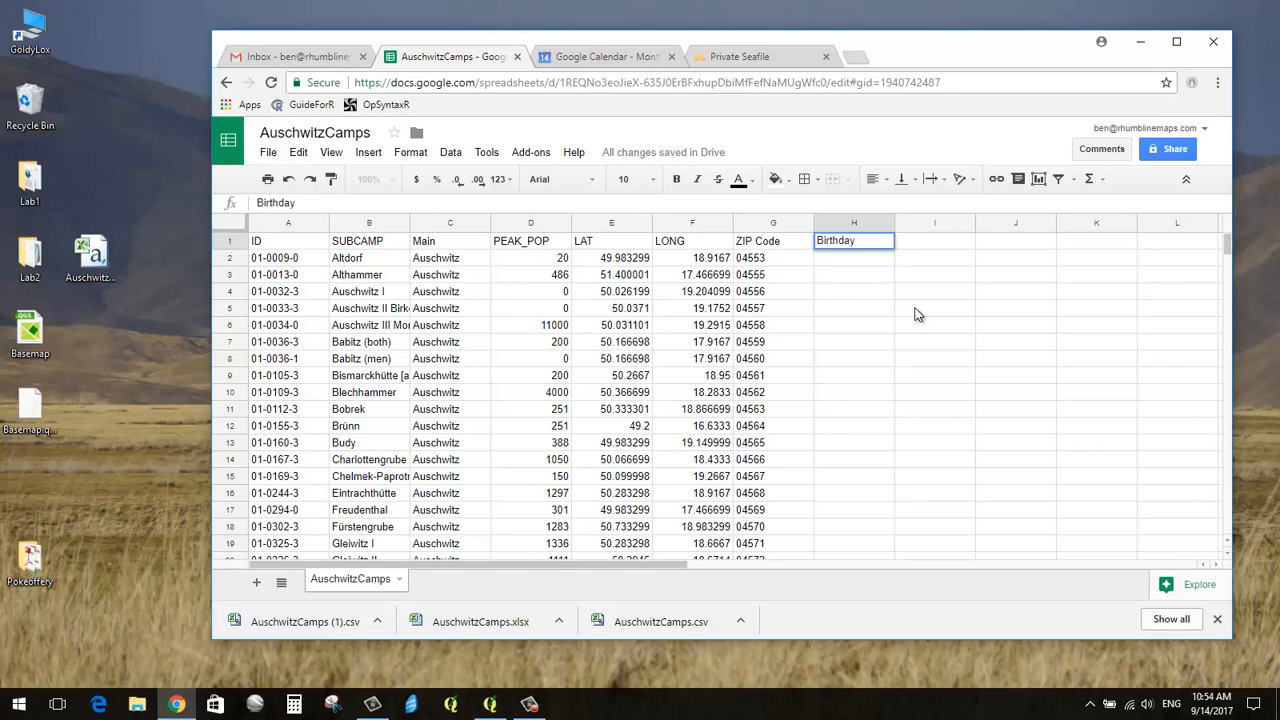
{"action": "key", "text": "Return"}
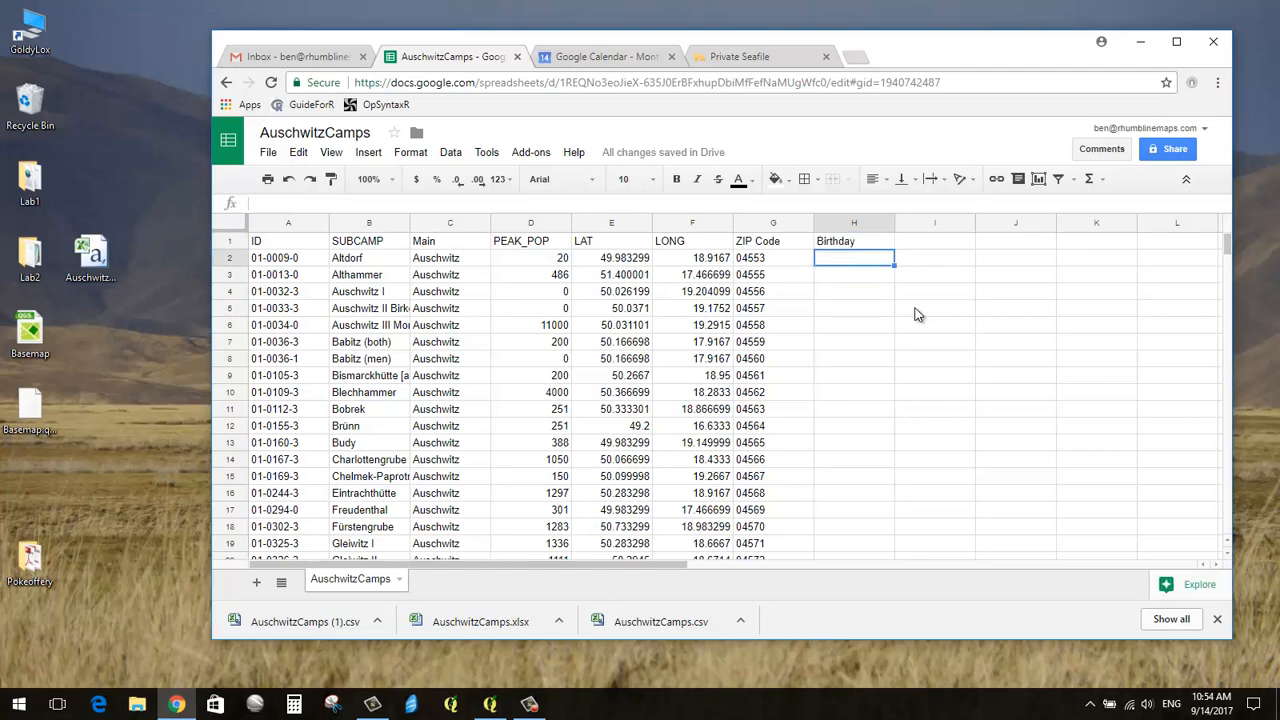
{"action": "type", "text": "3-14-1988"}
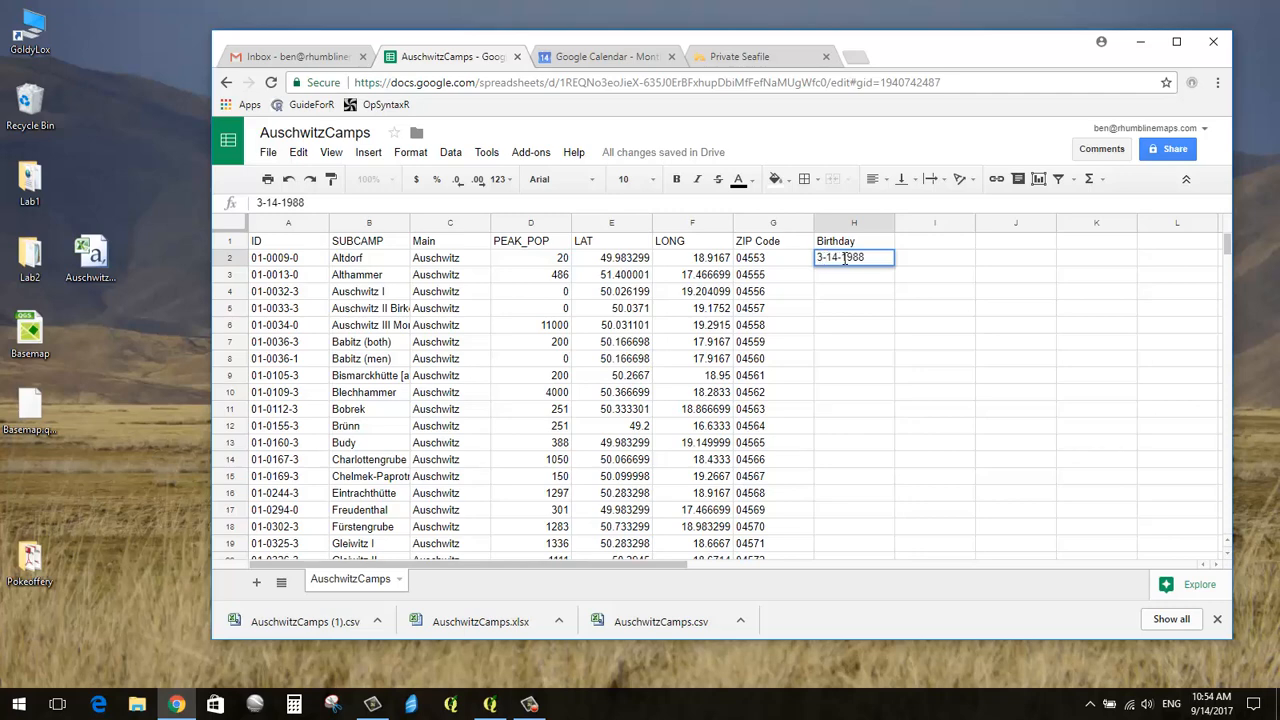
{"action": "key", "text": "Return"}
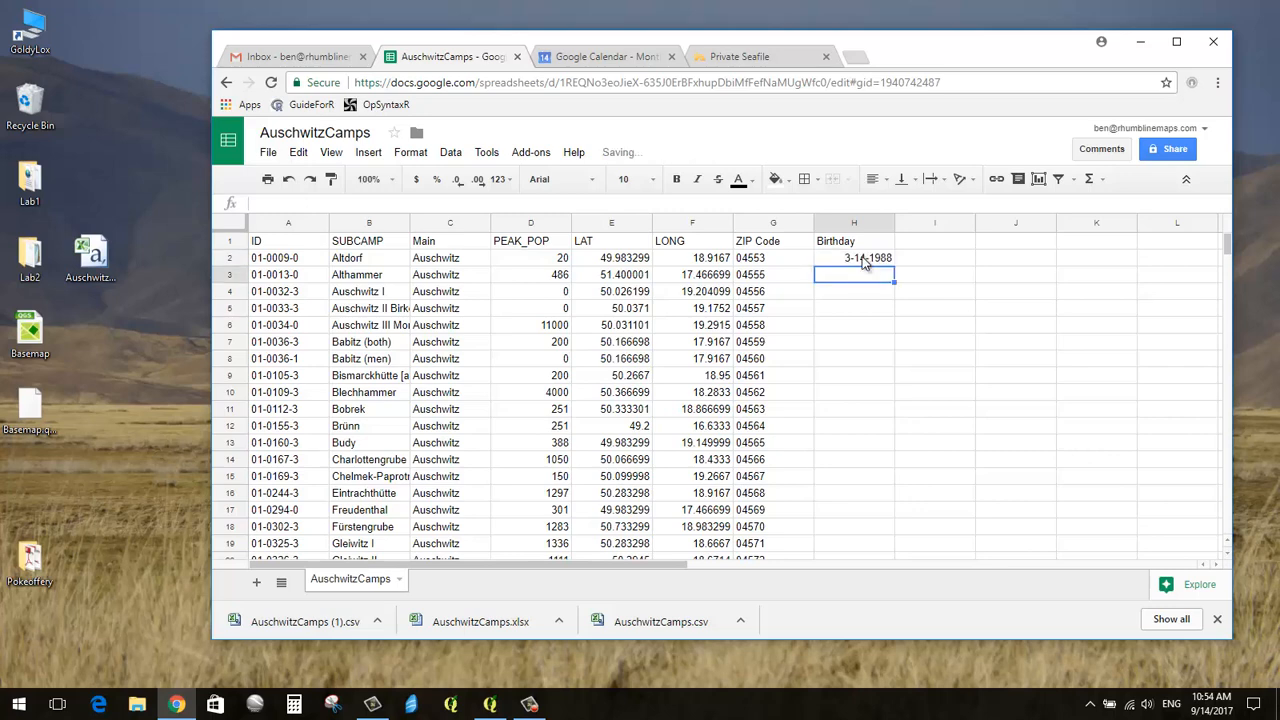
{"action": "left_click", "coordinate": [864, 260]}
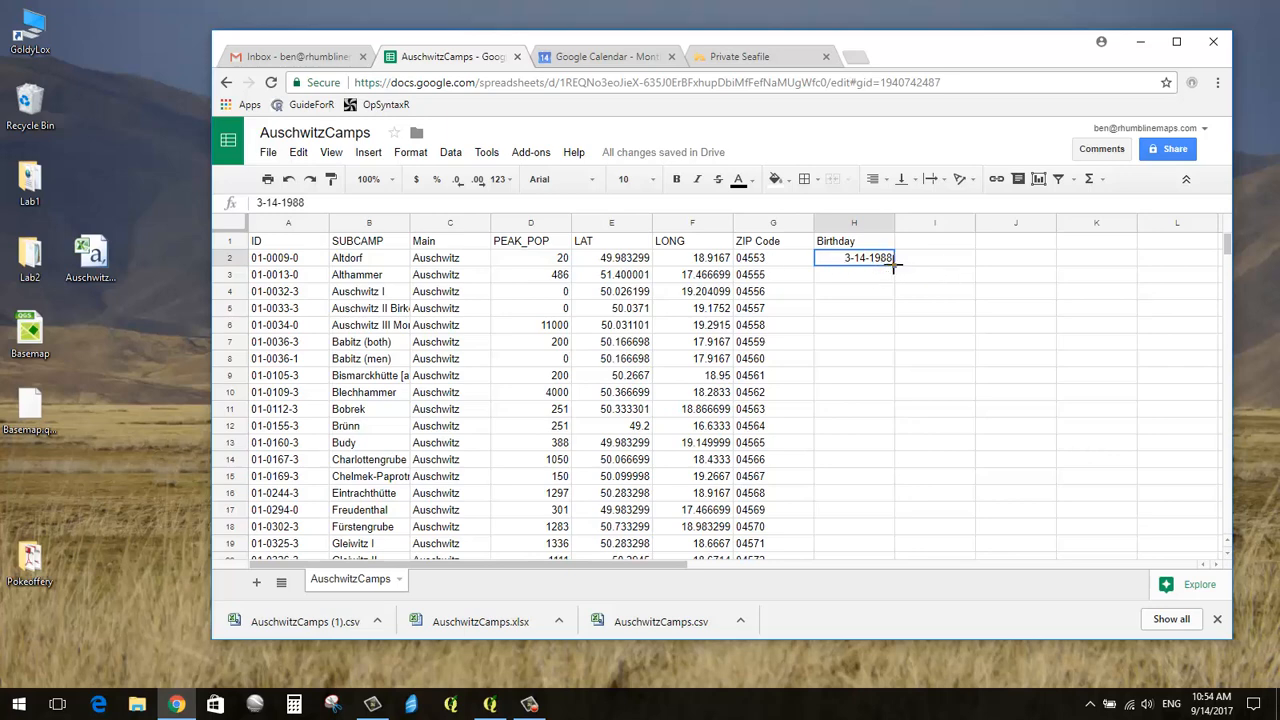
Step: Fill daily dates from 3-14-1988 down to H44 and format column H as Plain text
{"action": "left_click_drag", "start_coordinate": [895, 263], "coordinate": [884, 401]}
{"action": "scroll", "coordinate": [882, 444], "scroll_direction": "up", "scroll_amount": 6}
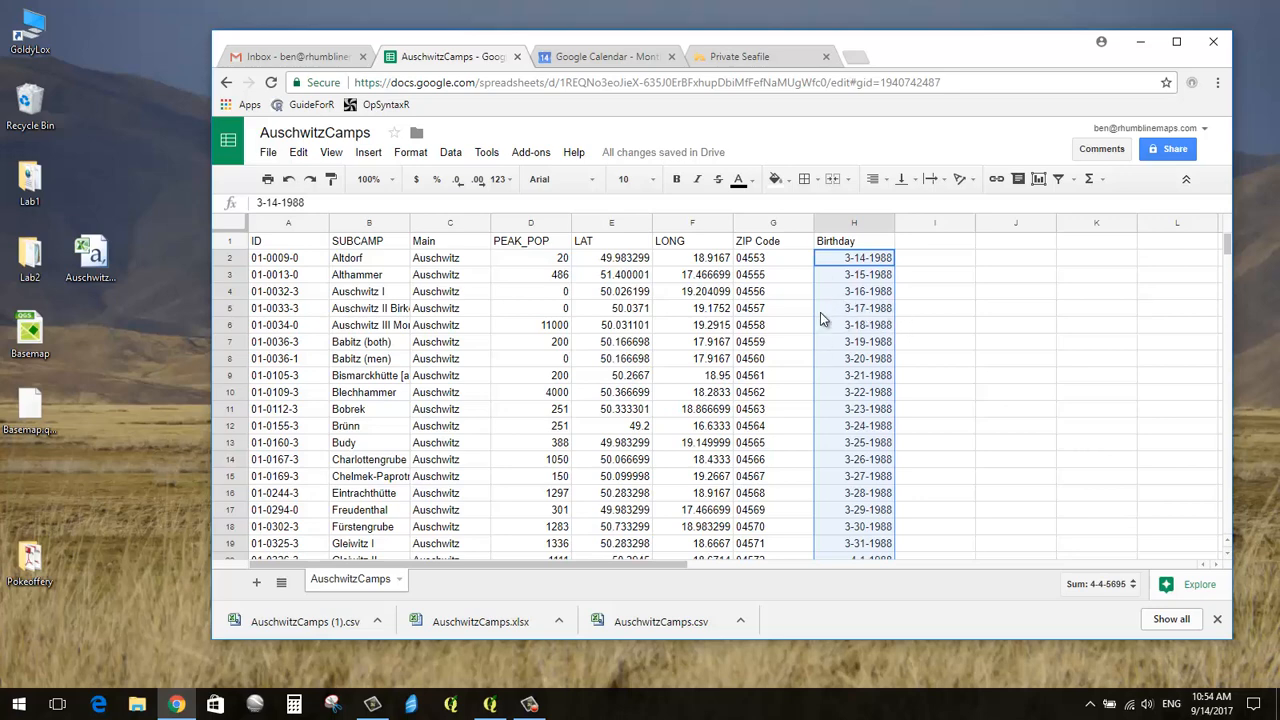
{"action": "left_click", "coordinate": [459, 161]}
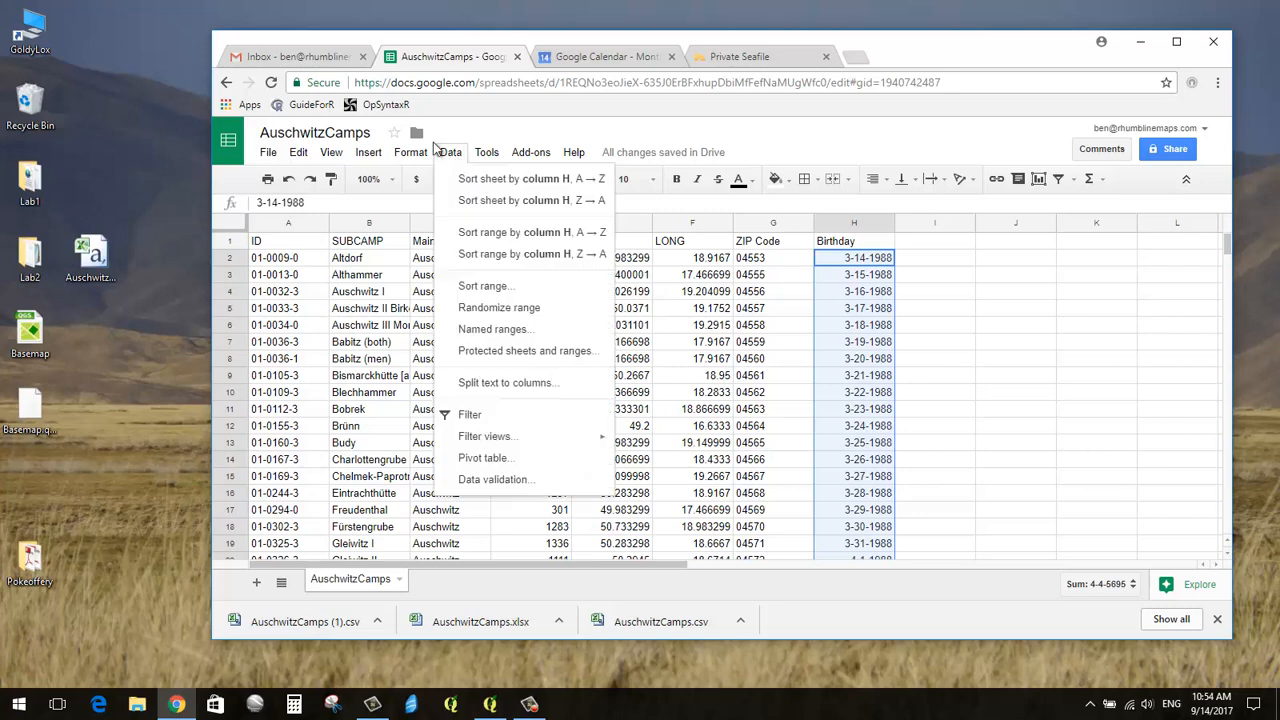
{"action": "mouse_move", "coordinate": [427, 155]}
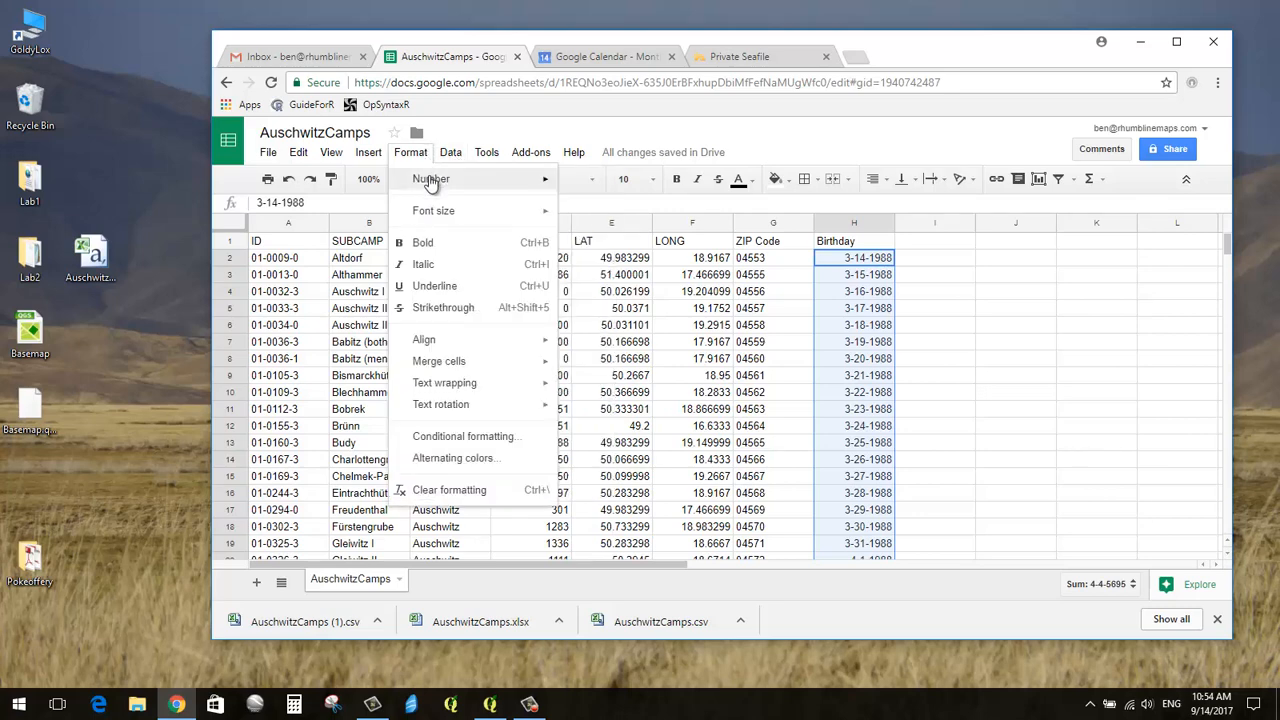
{"action": "mouse_move", "coordinate": [433, 180]}
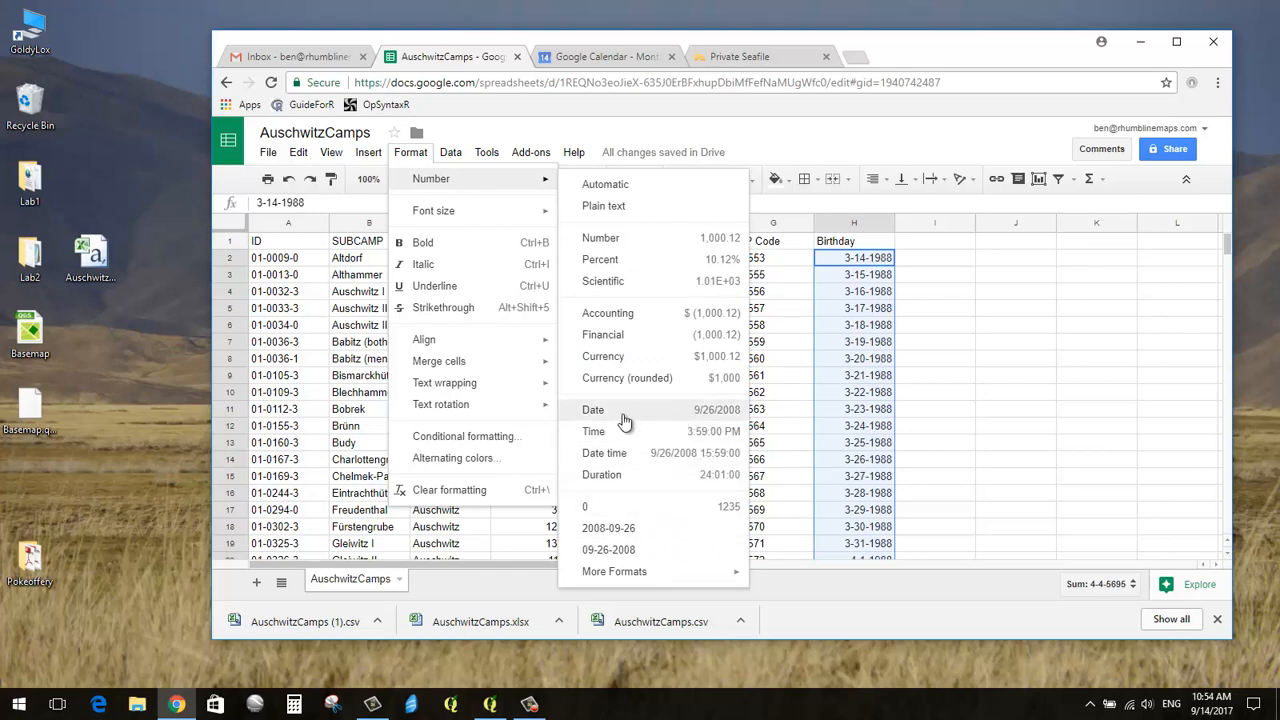
{"action": "left_click", "coordinate": [603, 206]}
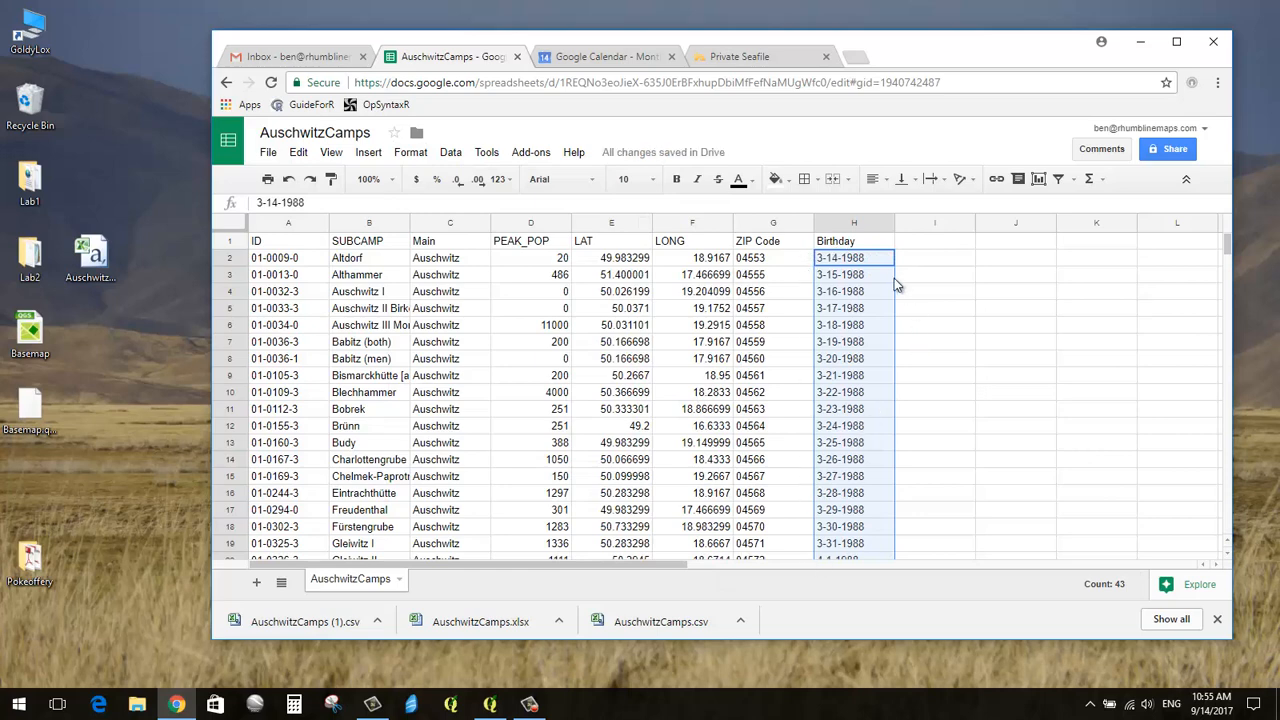
{"action": "left_click", "coordinate": [910, 258]}
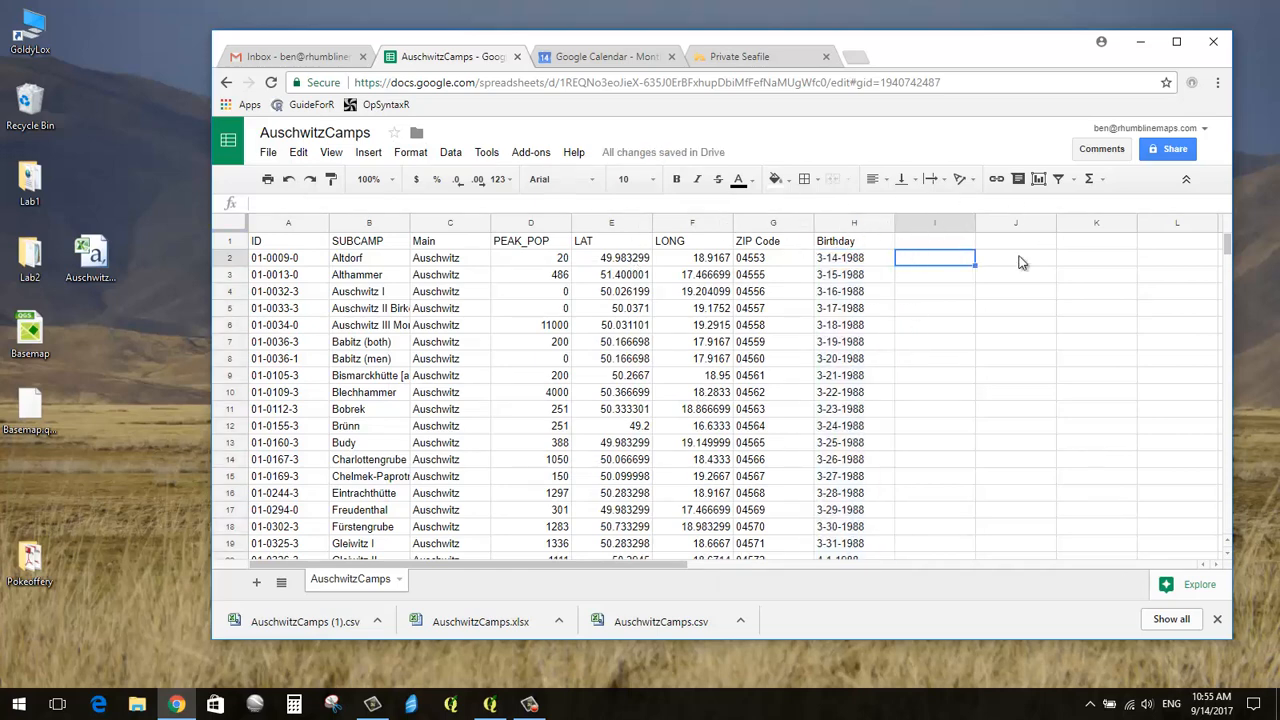
Step: Add a 'Gender' header in I1 and enter Male for the first two camps
{"action": "left_click", "coordinate": [940, 243]}
{"action": "type", "text": "Gender"}
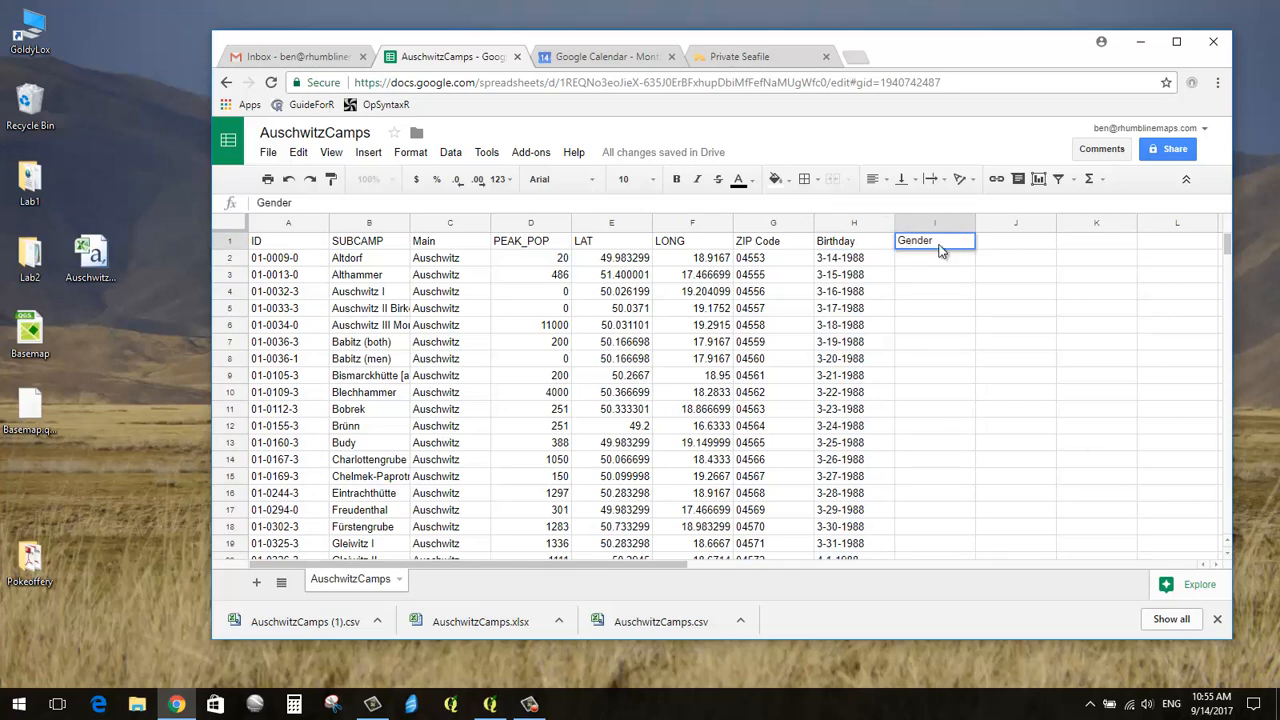
{"action": "key", "text": "Return"}
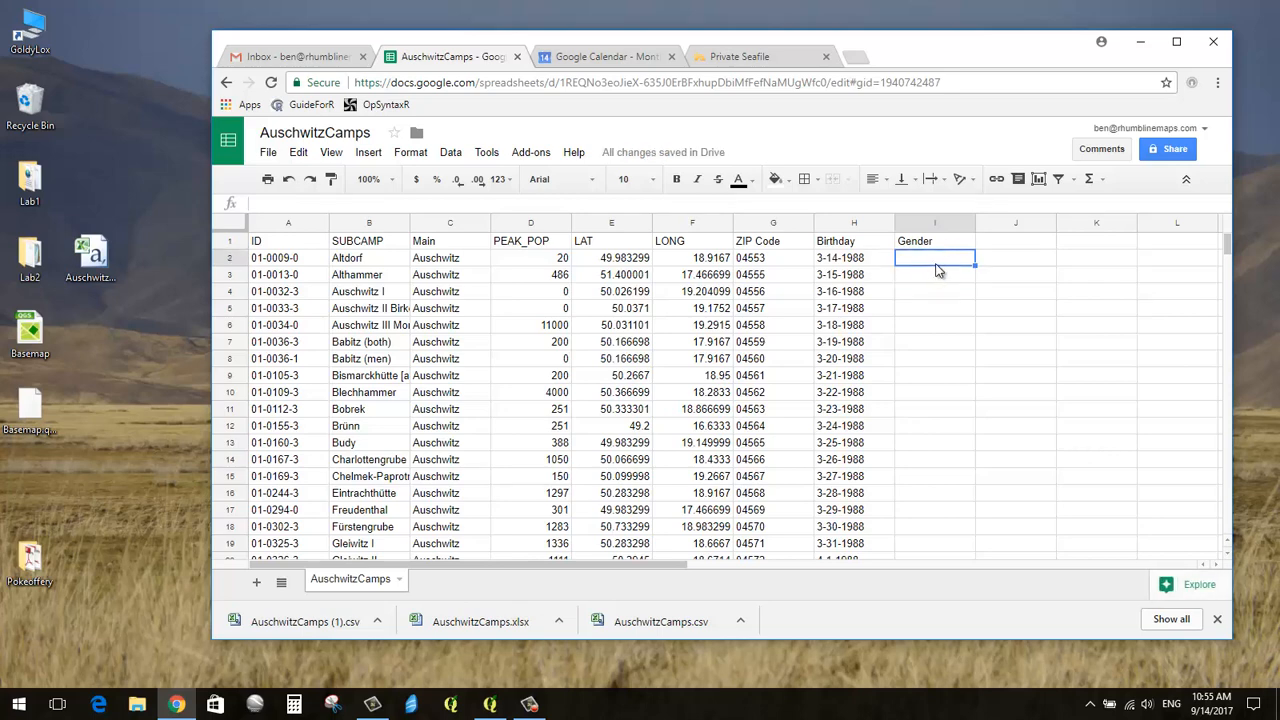
{"action": "type", "text": "Male"}
{"action": "key", "text": "Return"}
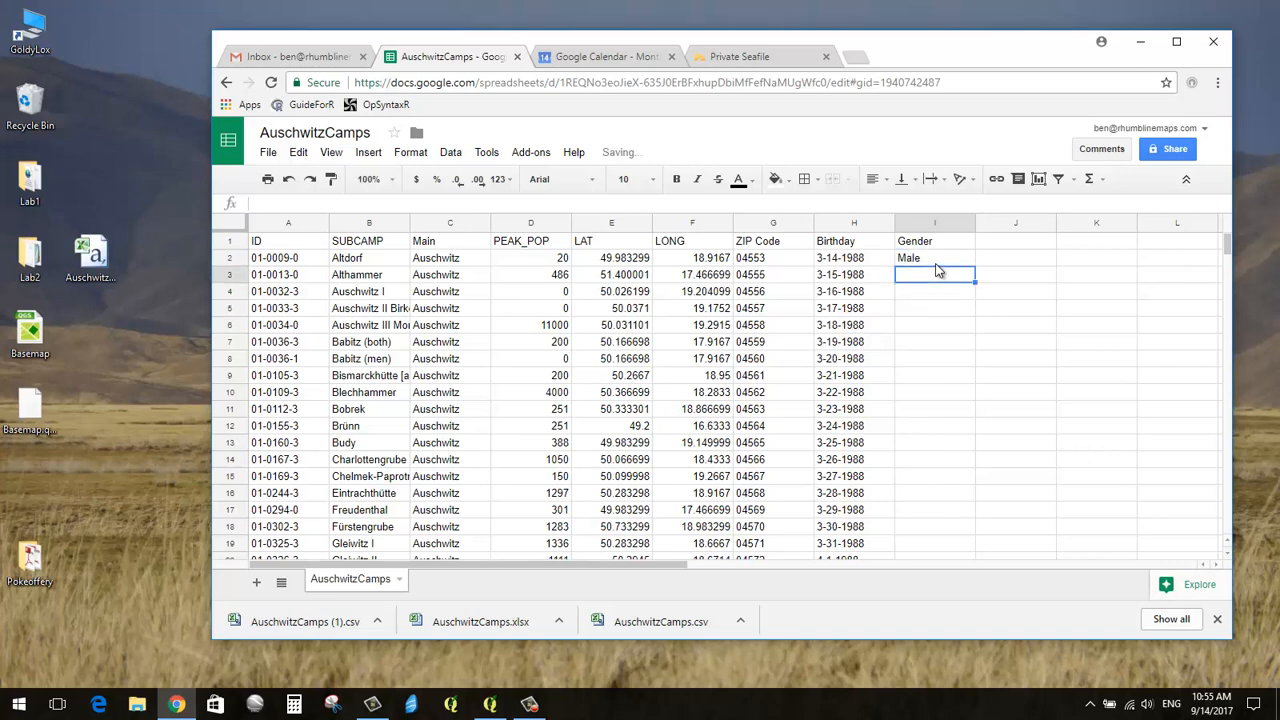
{"action": "type", "text": "male"}
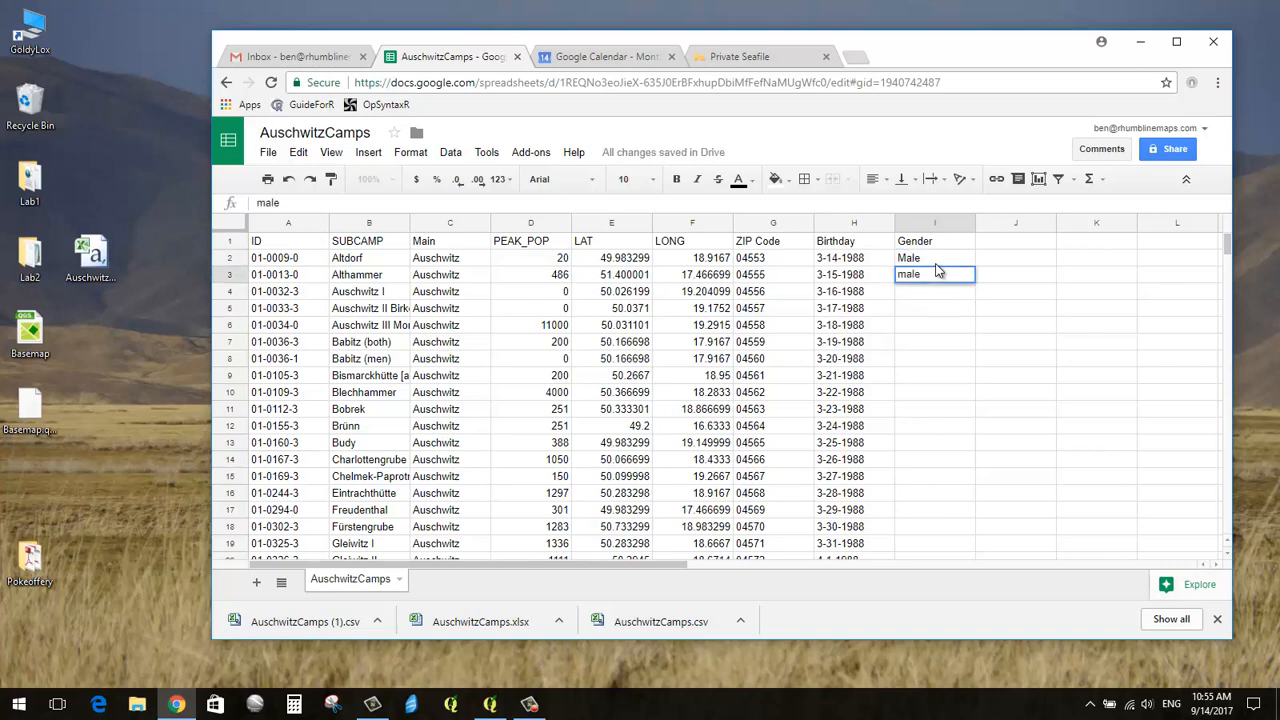
{"action": "key", "text": "Return"}
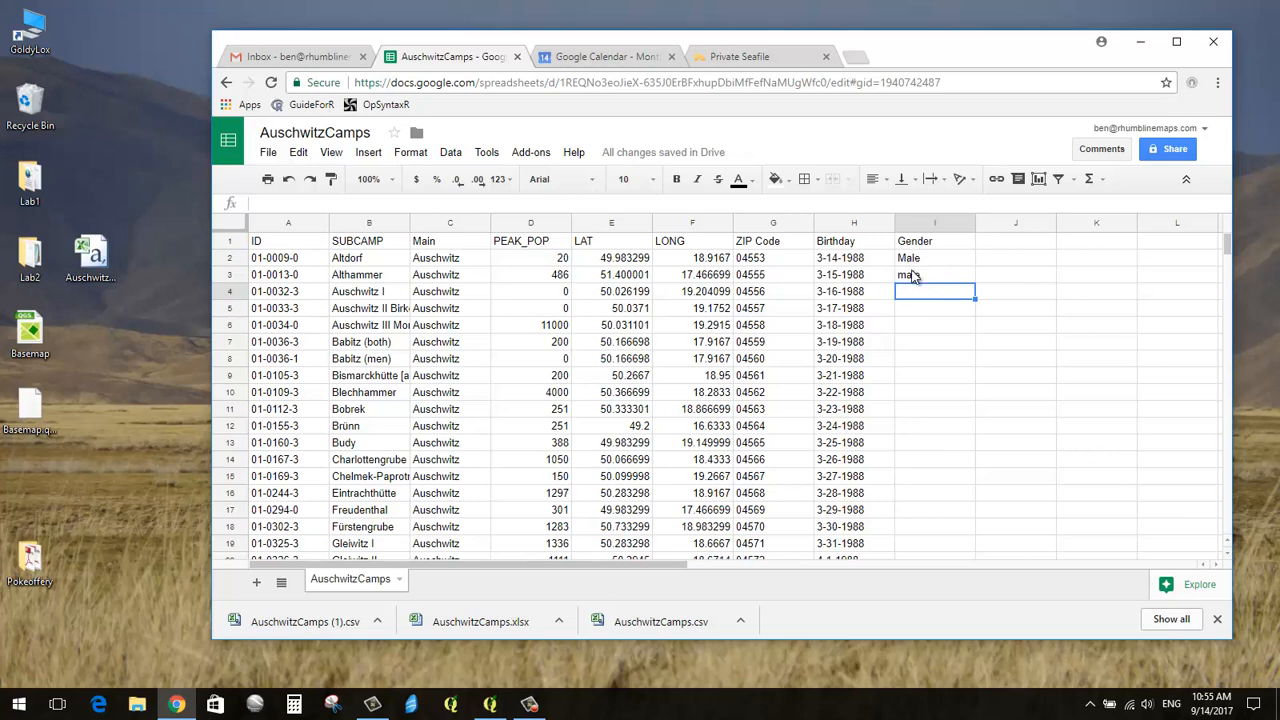
Step: Correct cell I3 from 'male' to 'Male' to match I2
{"action": "left_click", "coordinate": [903, 282]}
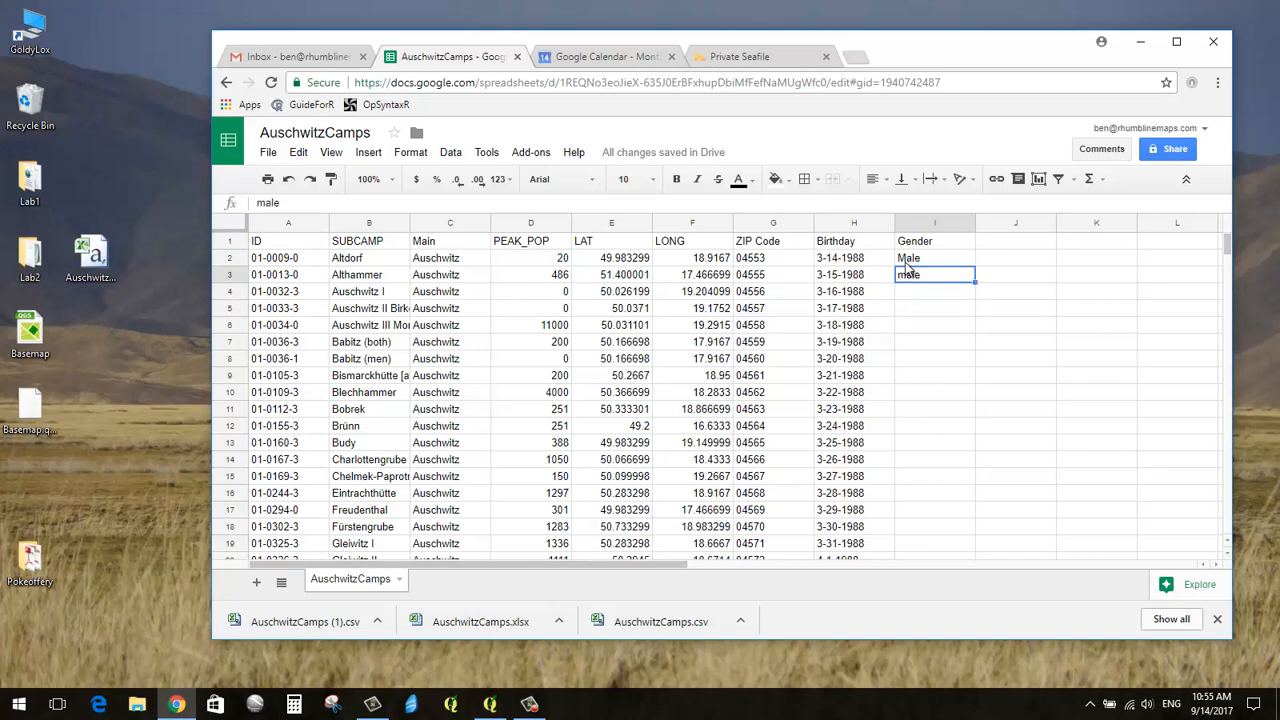
{"action": "left_click", "coordinate": [904, 262]}
{"action": "left_click", "coordinate": [903, 278]}
{"action": "type", "text": "Male"}
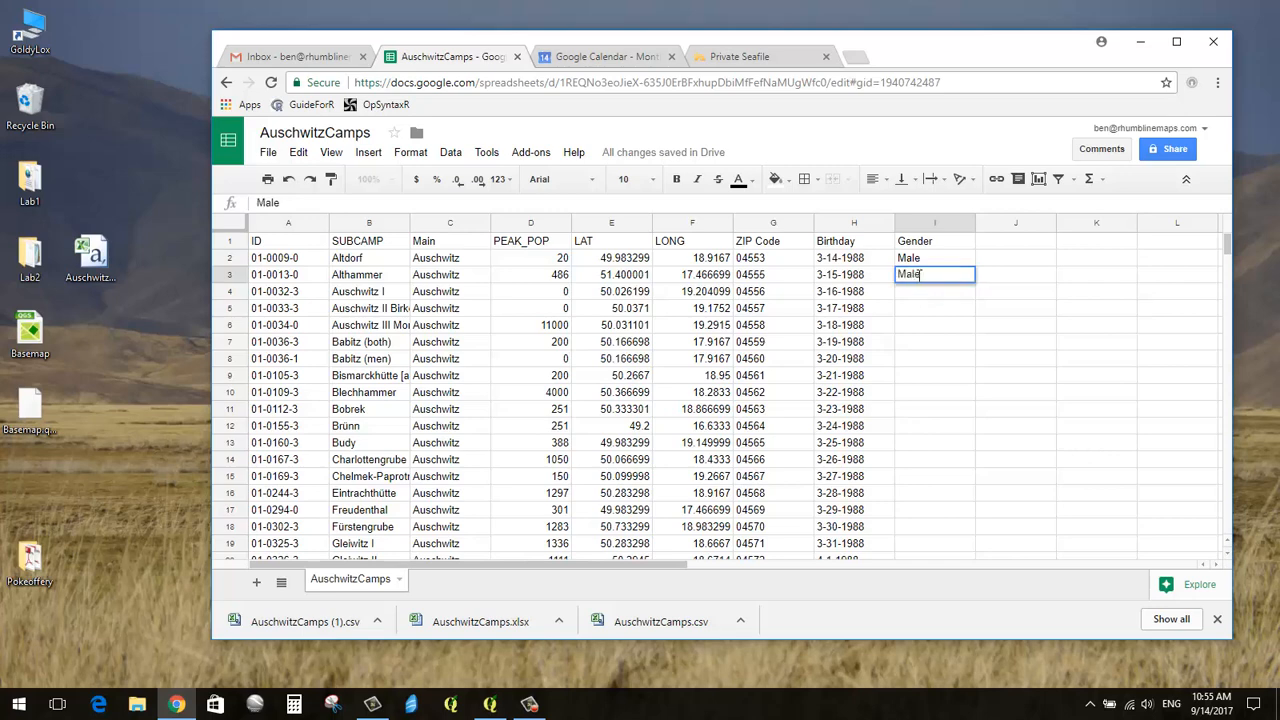
{"action": "key", "text": "Return"}
Step: Enter Female, Both, Both and Male in cells I4 through I7
{"action": "type", "text": "Female"}
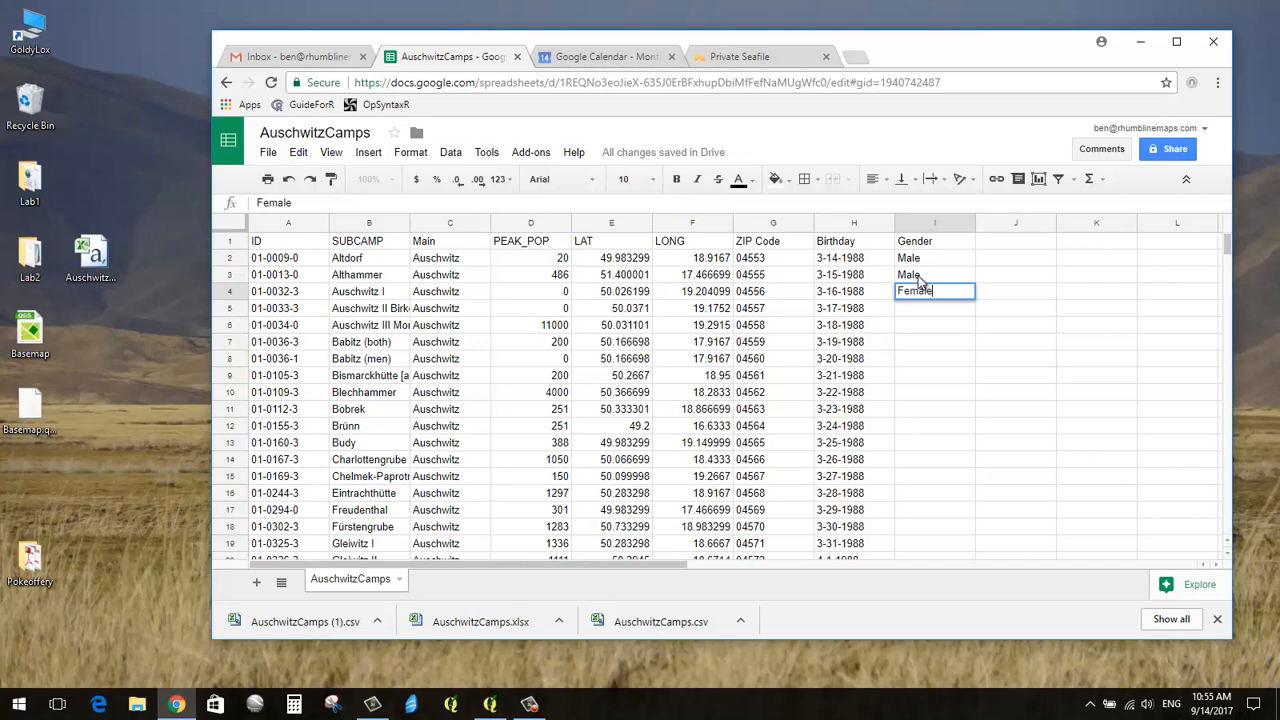
{"action": "key", "text": "Return"}
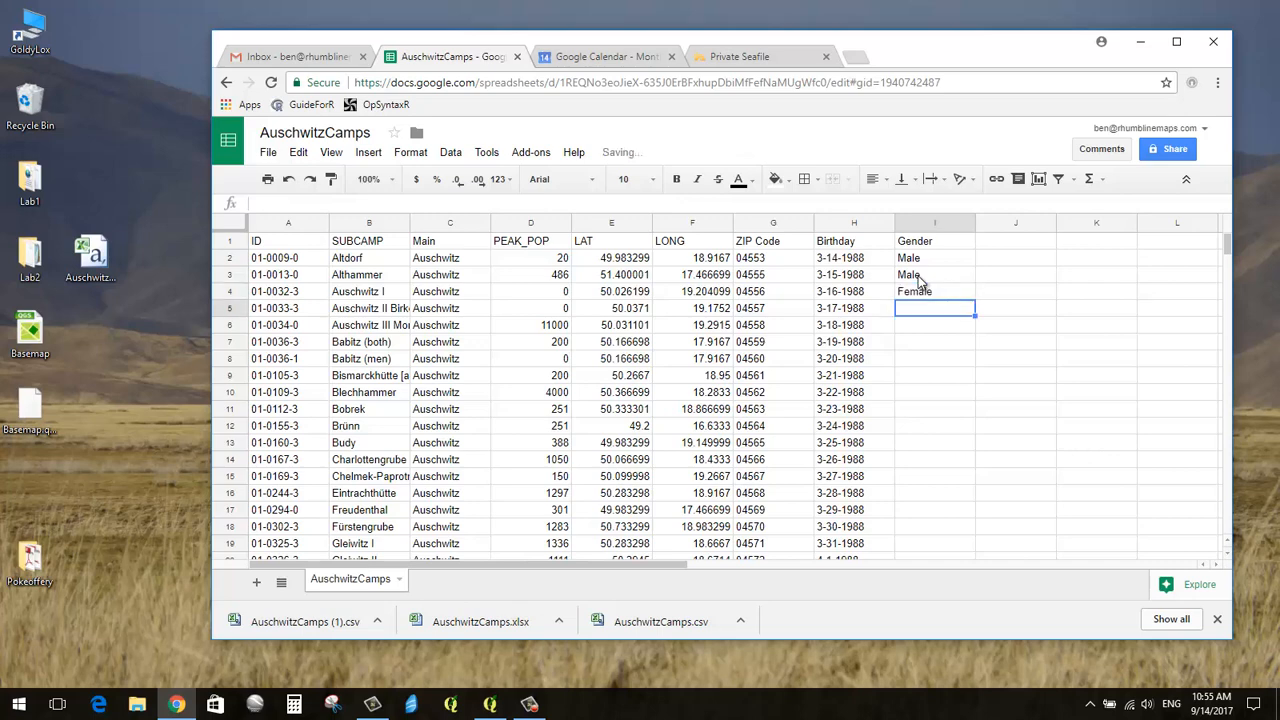
{"action": "type", "text": "Both"}
{"action": "key", "text": "Return"}
{"action": "type", "text": "Both"}
{"action": "key", "text": "Return"}
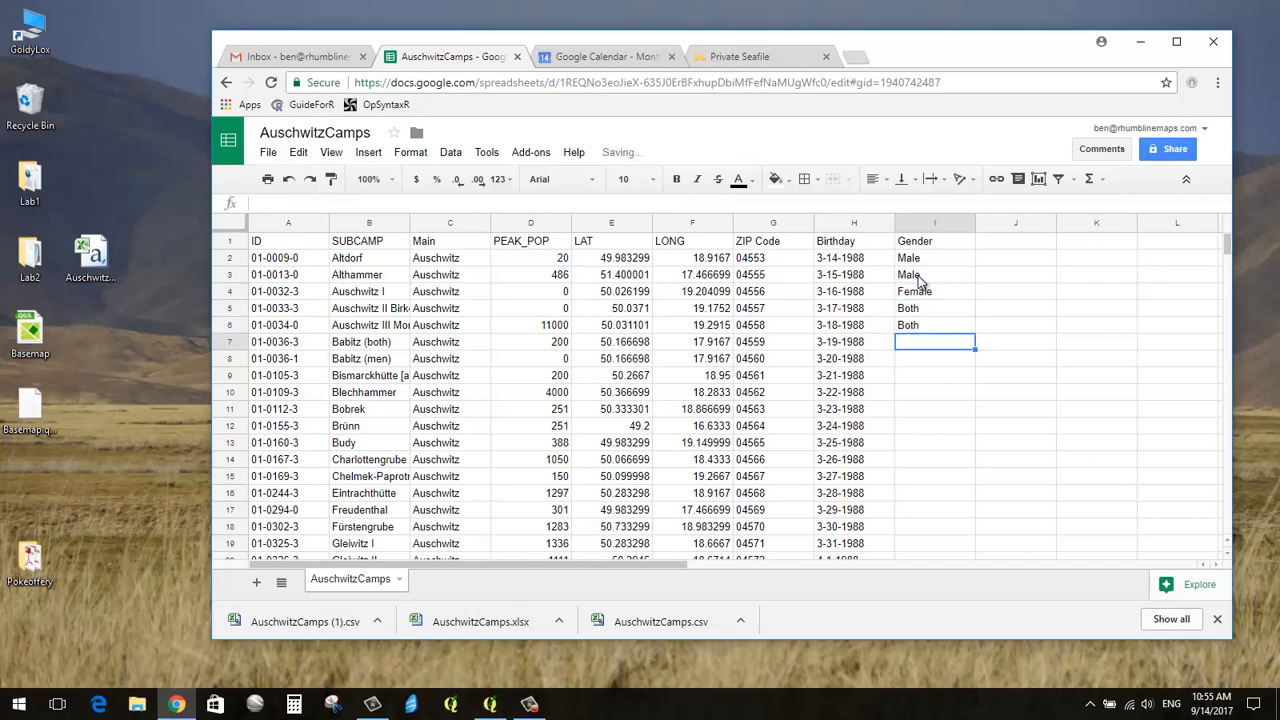
{"action": "type", "text": "Male"}
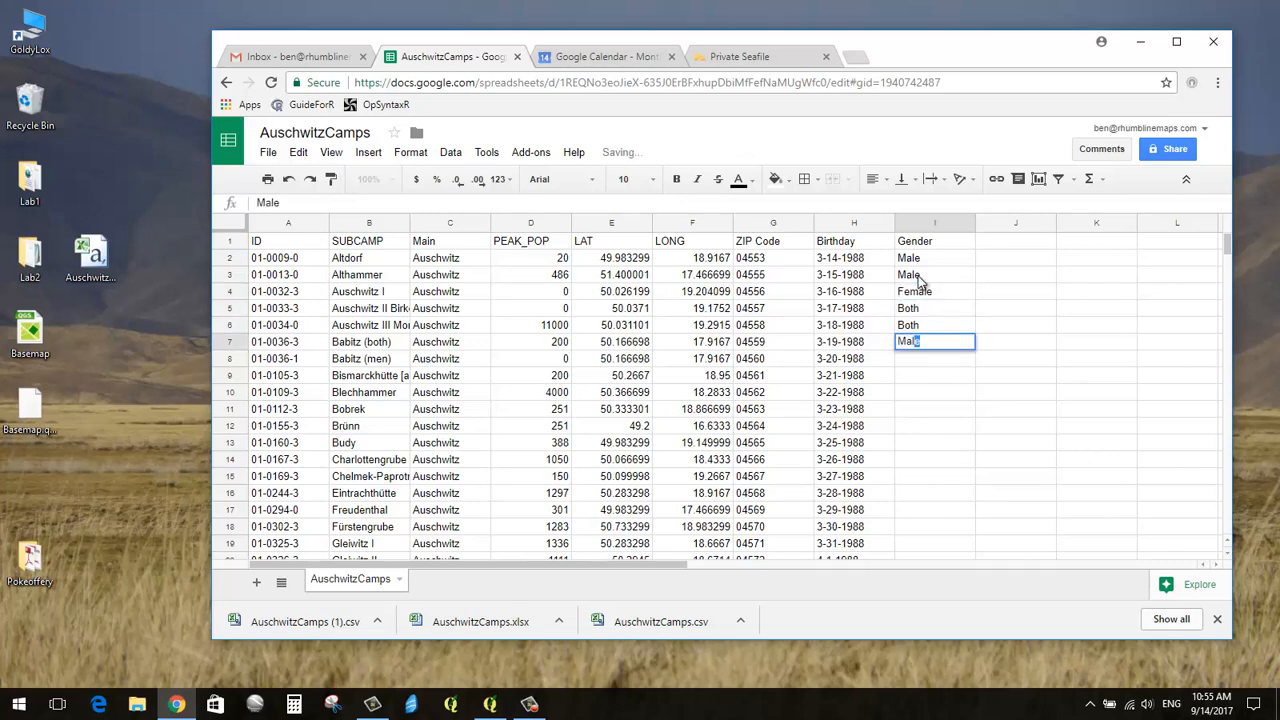
{"action": "key", "text": "Return"}
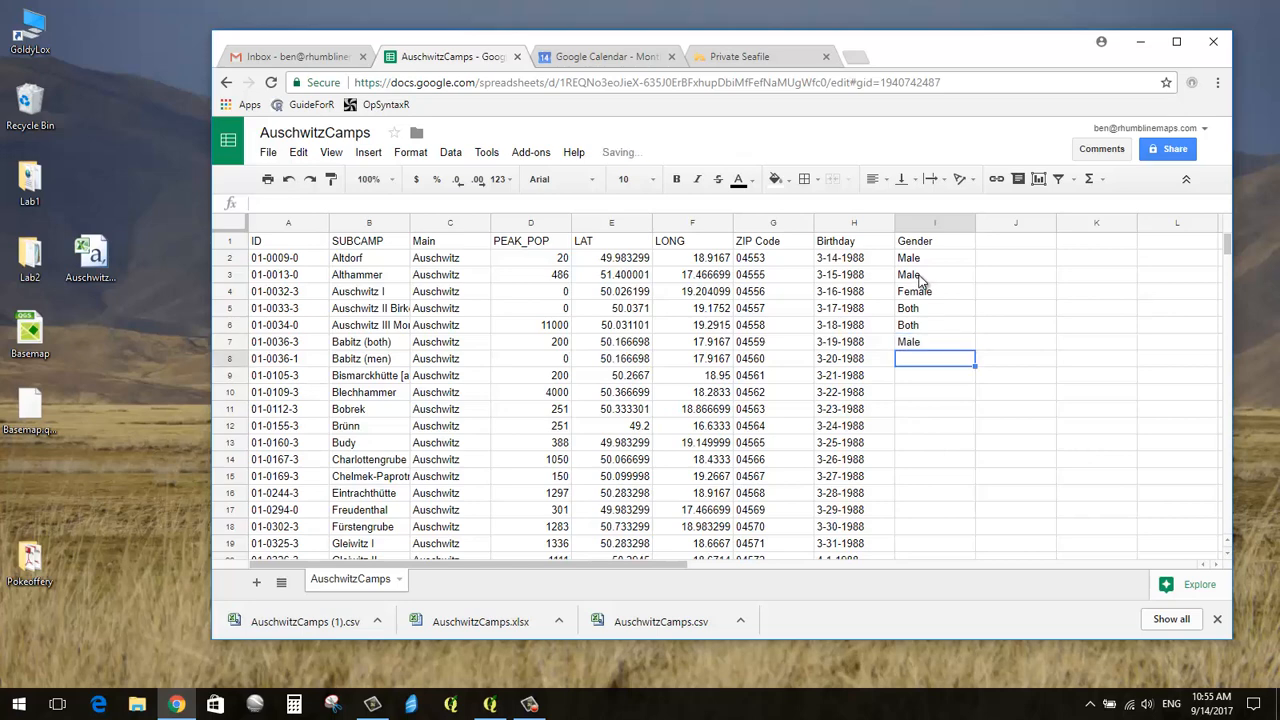
Step: Review the gender values in I2:I7 and select I7
{"action": "left_click", "coordinate": [928, 342]}
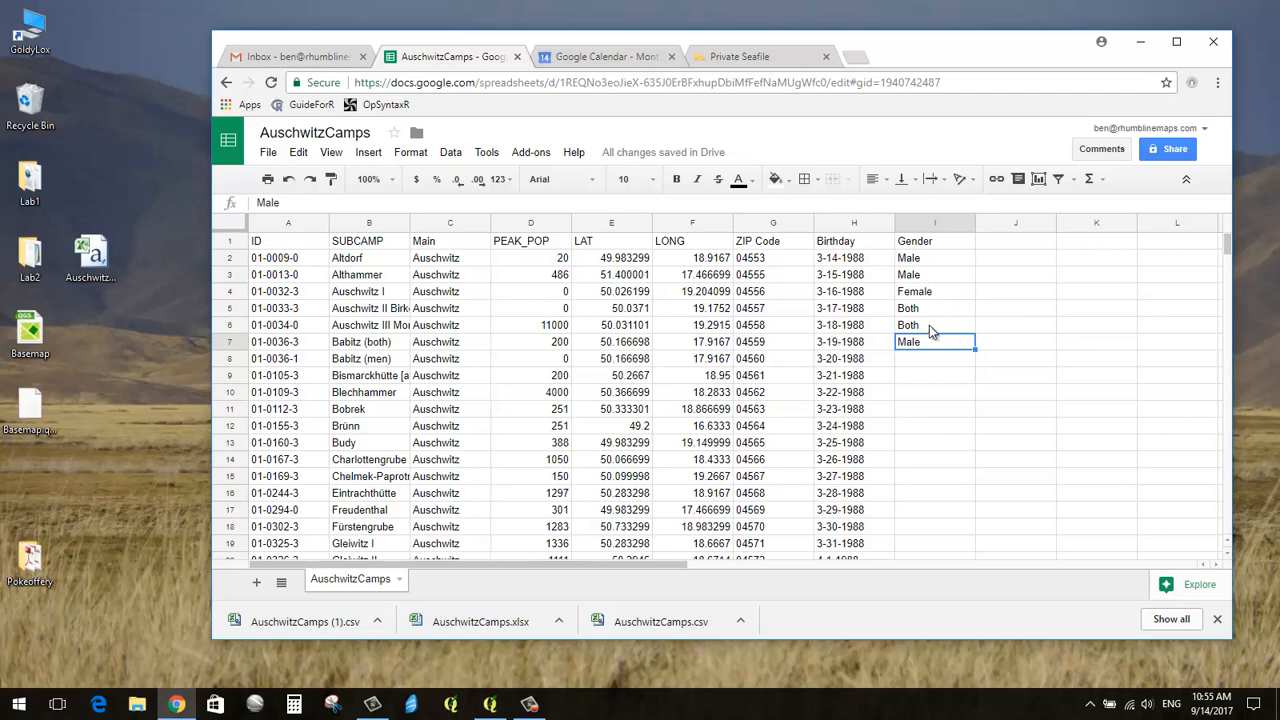
{"action": "left_click", "coordinate": [929, 327]}
{"action": "left_click", "coordinate": [931, 311]}
{"action": "left_click", "coordinate": [933, 294]}
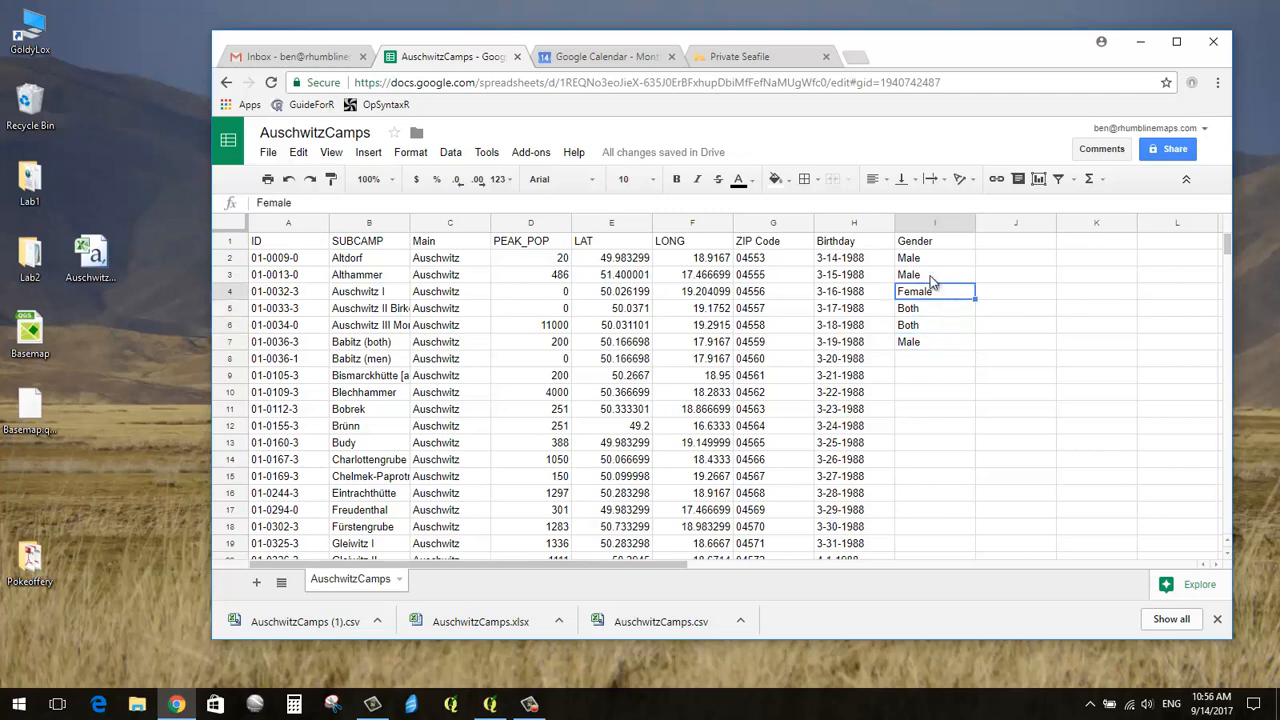
{"action": "left_click", "coordinate": [929, 278]}
{"action": "left_click", "coordinate": [925, 262]}
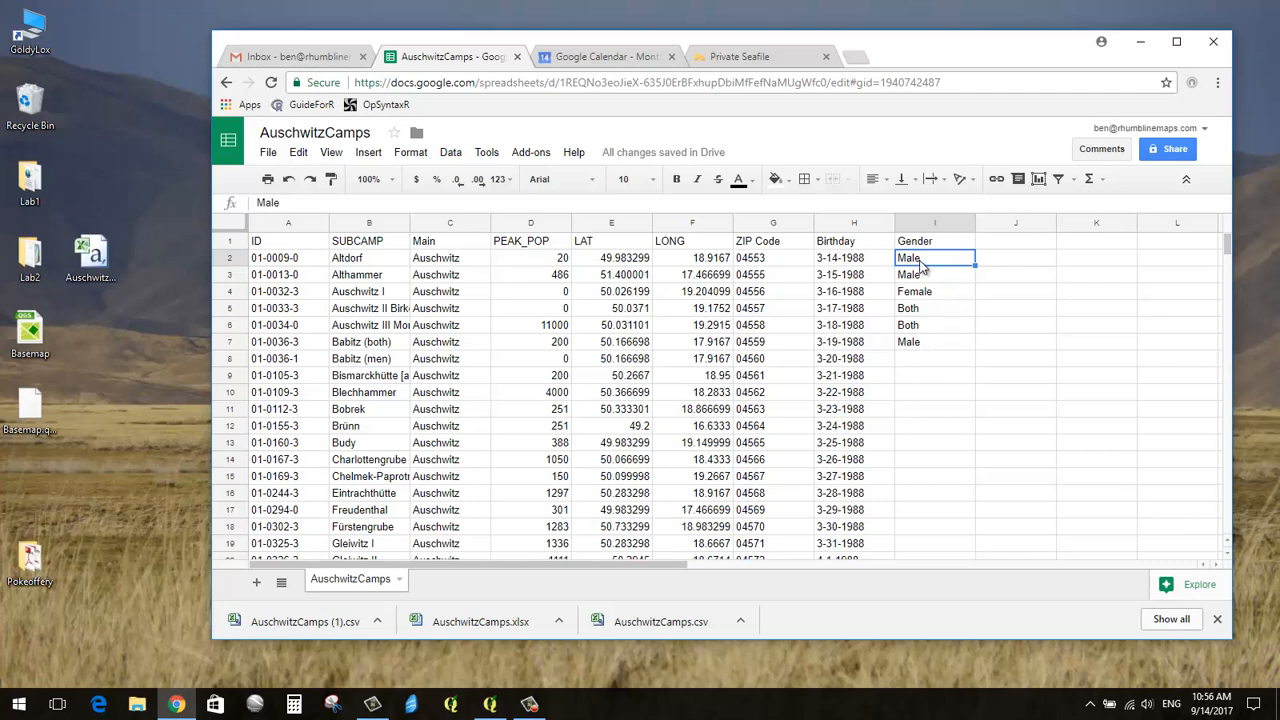
{"action": "left_click", "coordinate": [926, 342]}
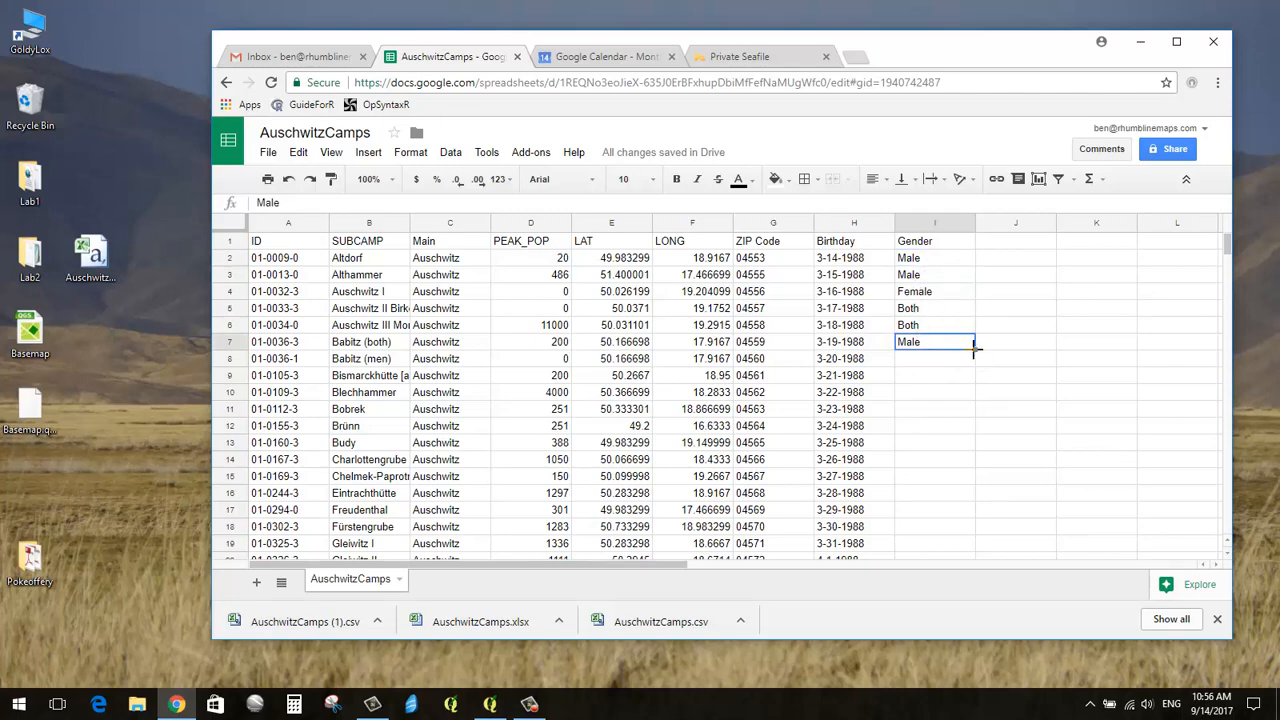
Step: Copy Male from I7 down column I to row 44, then reselect the Gender header
{"action": "left_click_drag", "start_coordinate": [975, 350], "coordinate": [966, 378]}
{"action": "scroll", "coordinate": [969, 429], "scroll_direction": "up", "scroll_amount": 6}
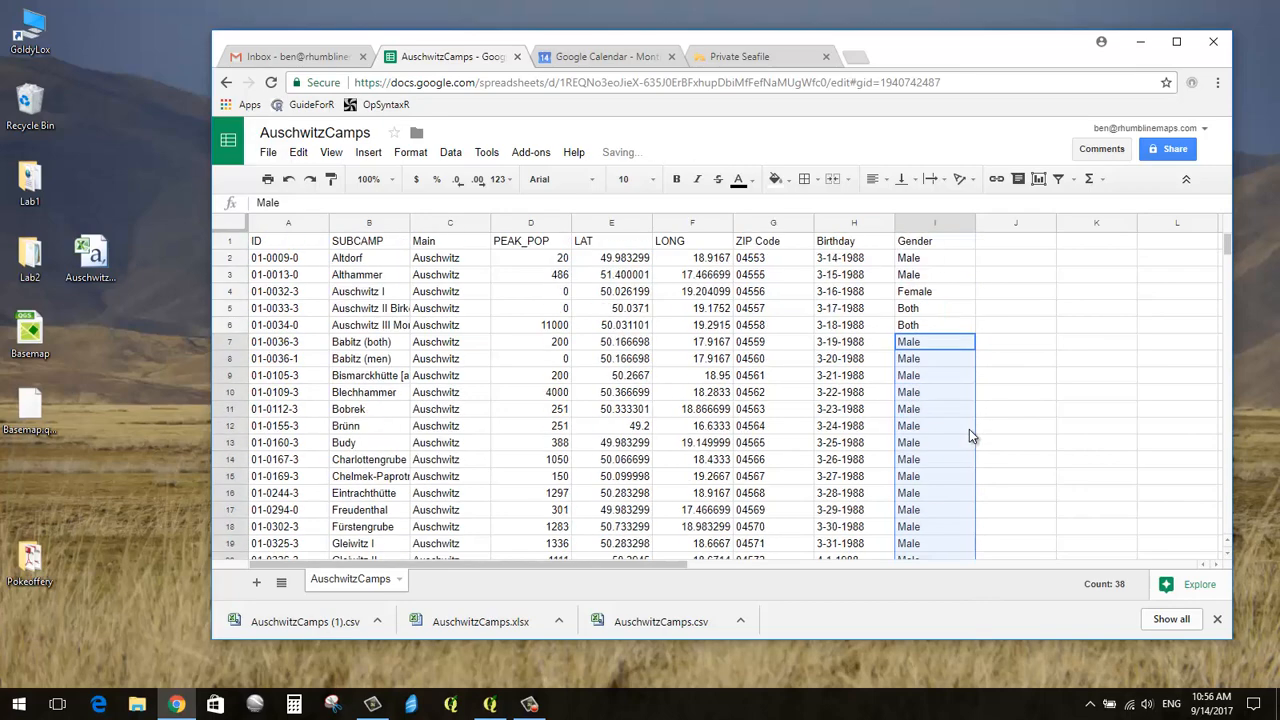
{"action": "left_click", "coordinate": [962, 293]}
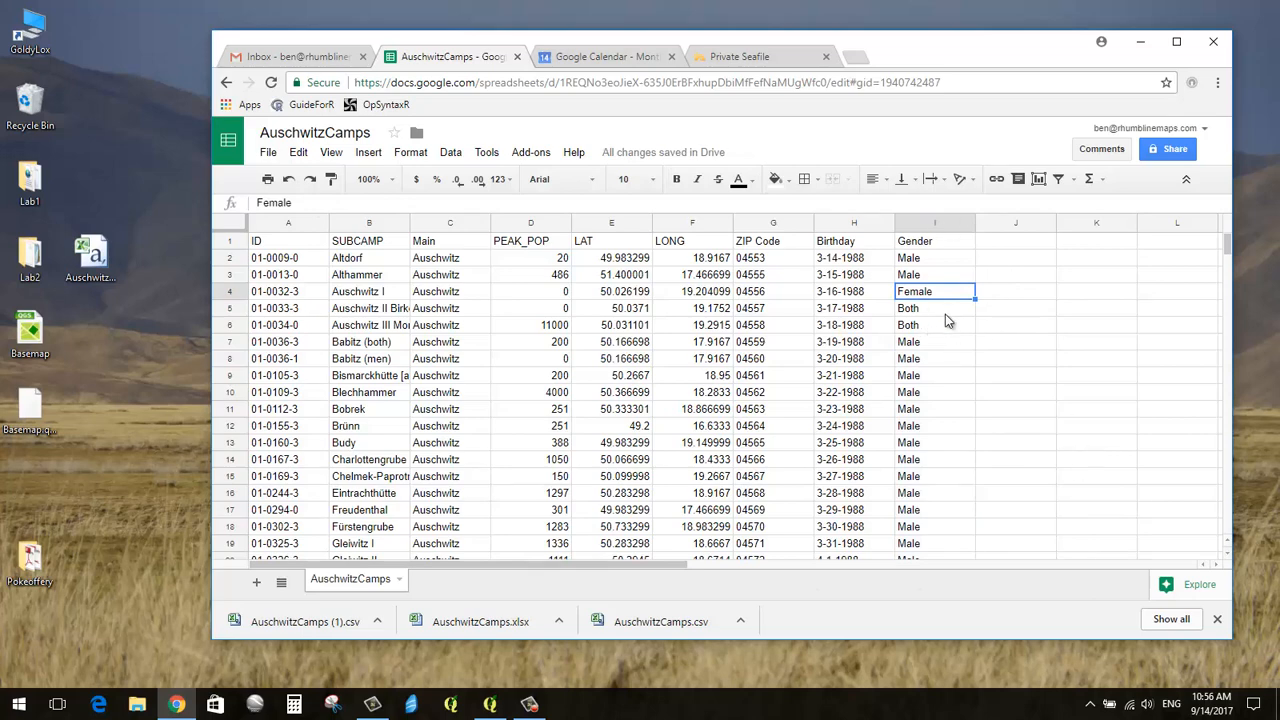
{"action": "left_click", "coordinate": [924, 244]}
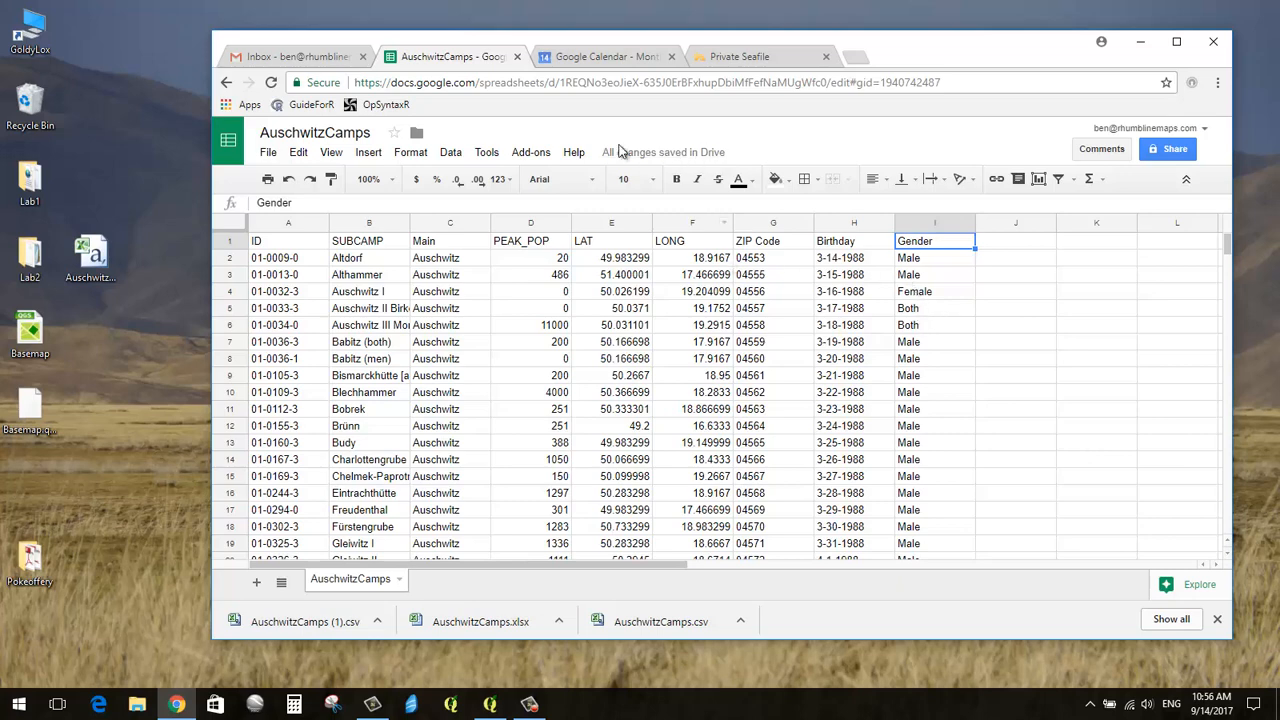
Step: Show the File > Download as list of file formats
{"action": "mouse_move", "coordinate": [724, 160]}
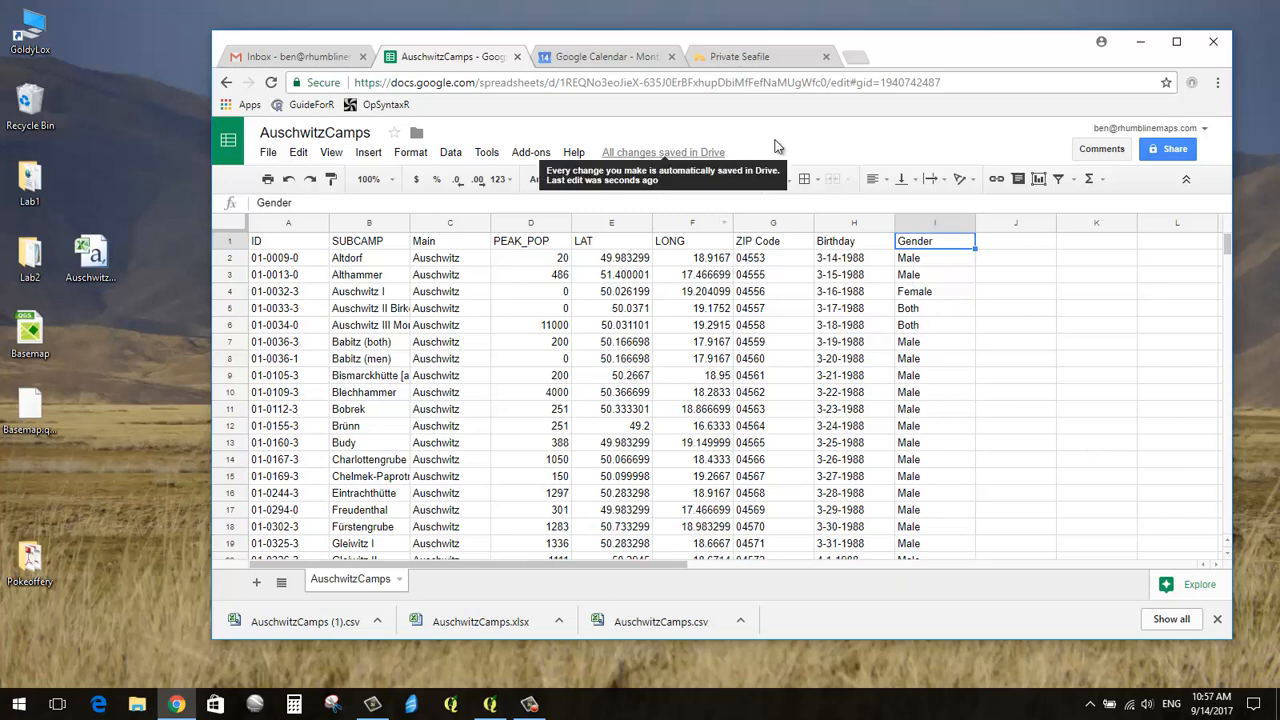
{"action": "left_click", "coordinate": [270, 154]}
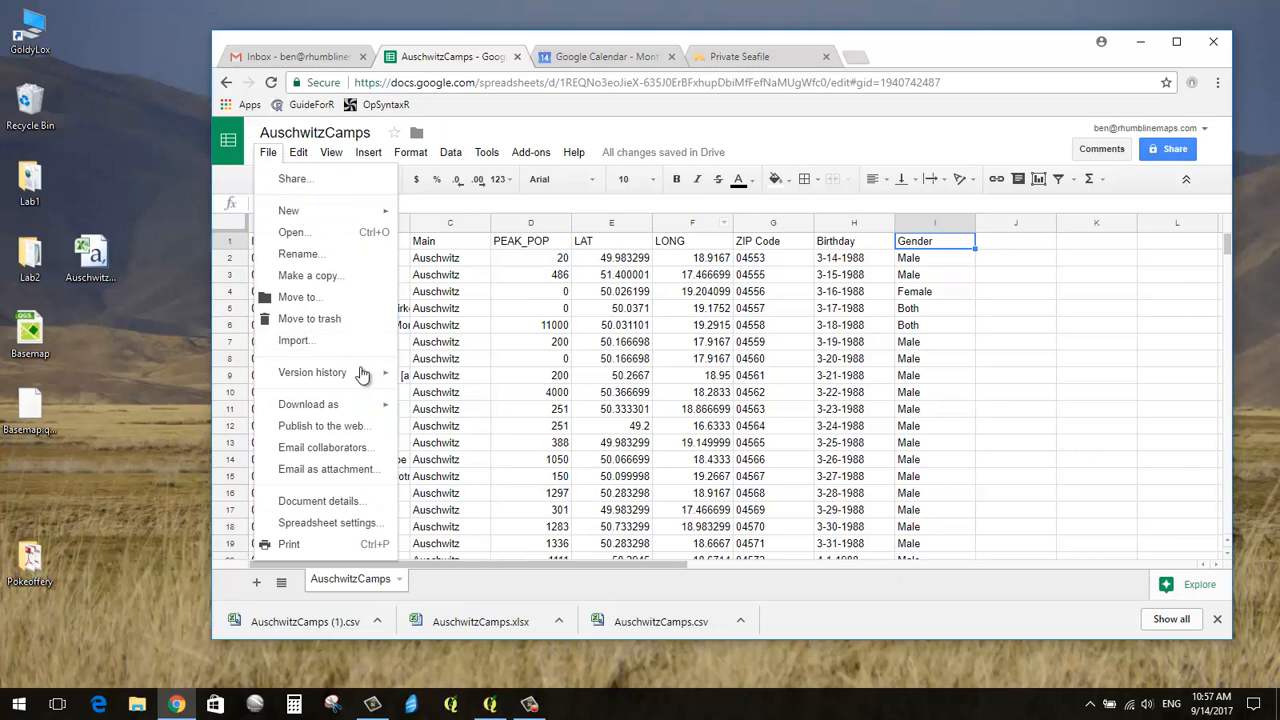
{"action": "mouse_move", "coordinate": [366, 407]}
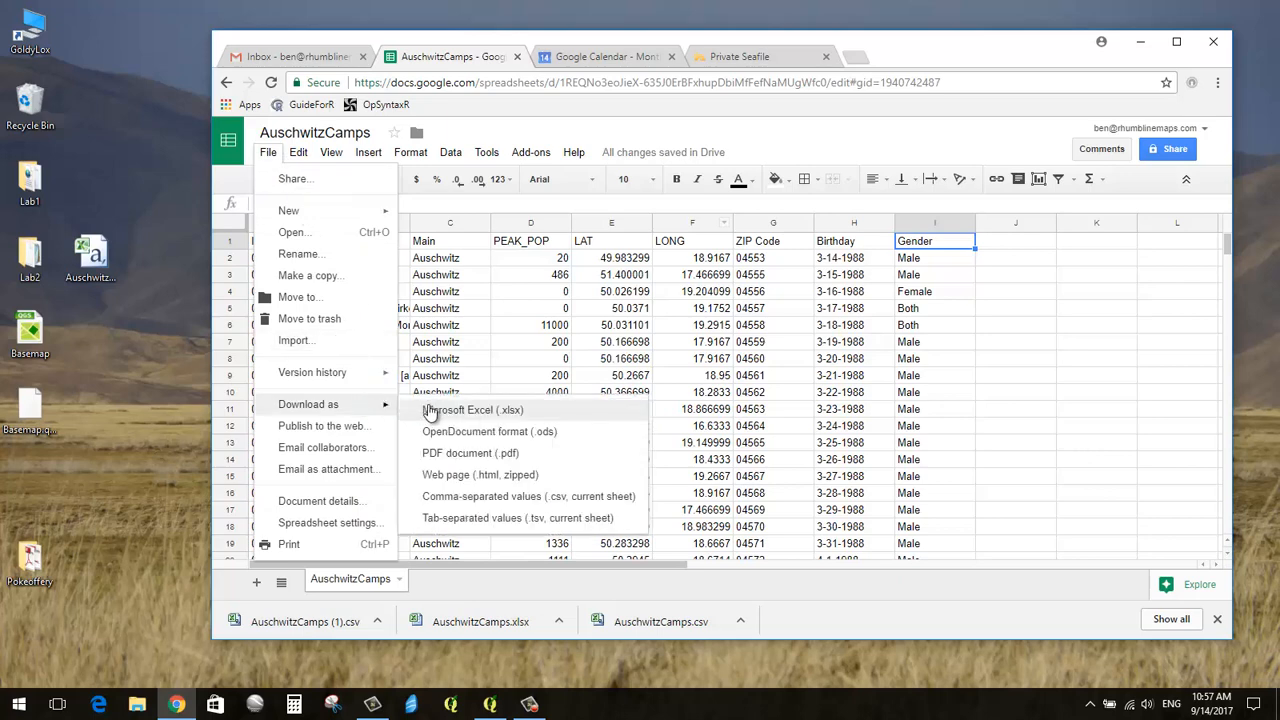